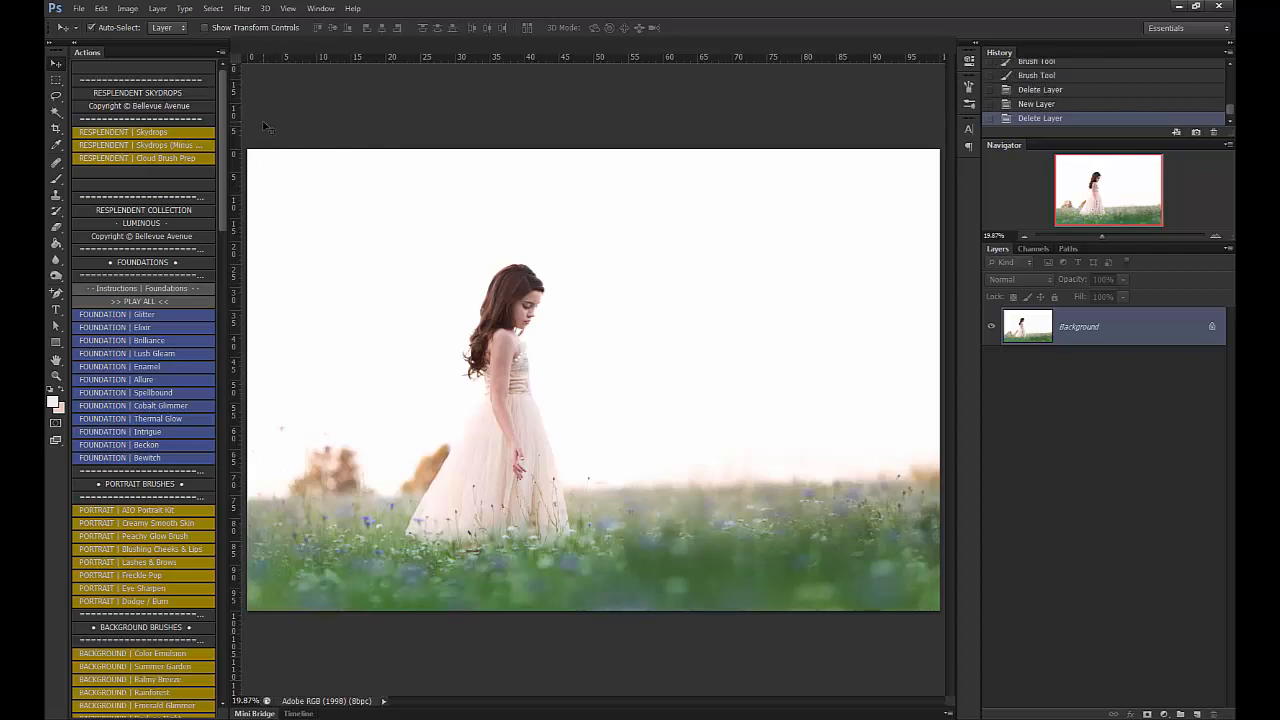
# Run the RESPLENDENT | Skydrops action and place BA-Resplendent-SKYDROP-11.jpg over the whole photo, continuing through the action's messages.
pyautogui.click(143, 132)
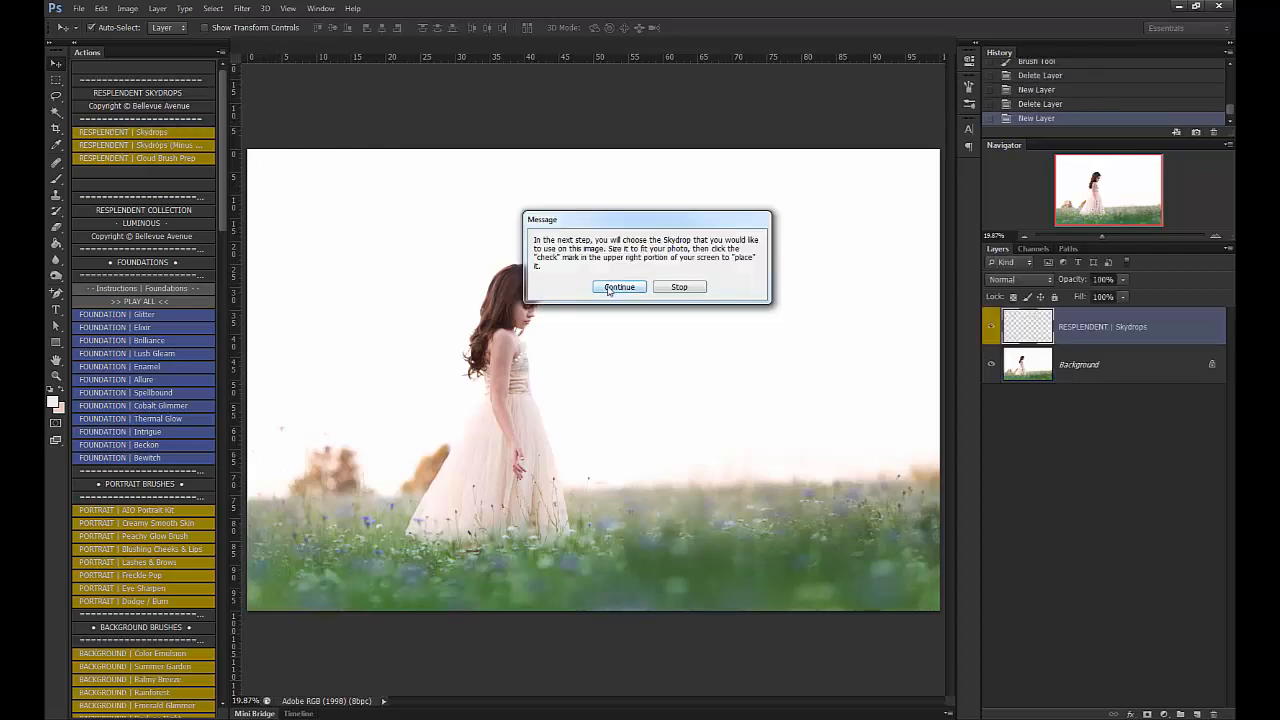
pyautogui.click(609, 289)
pyautogui.click(609, 288)
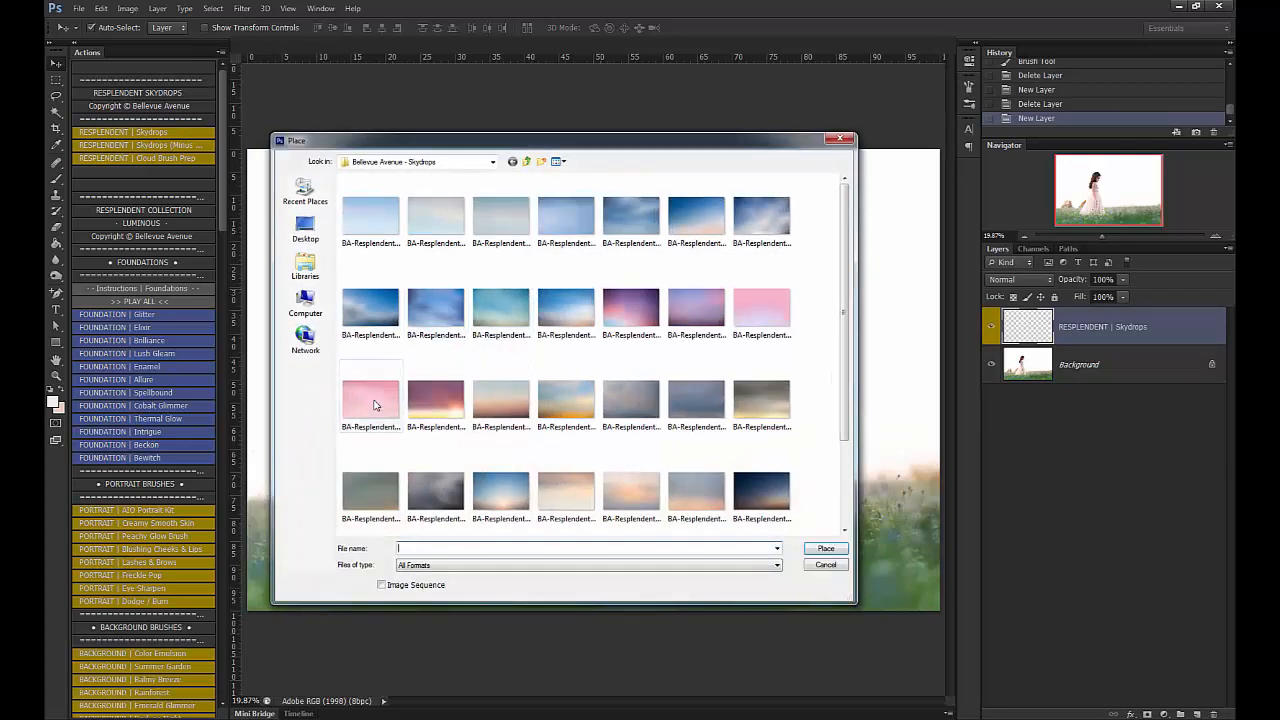
pyautogui.scroll(-2, 851, 300)
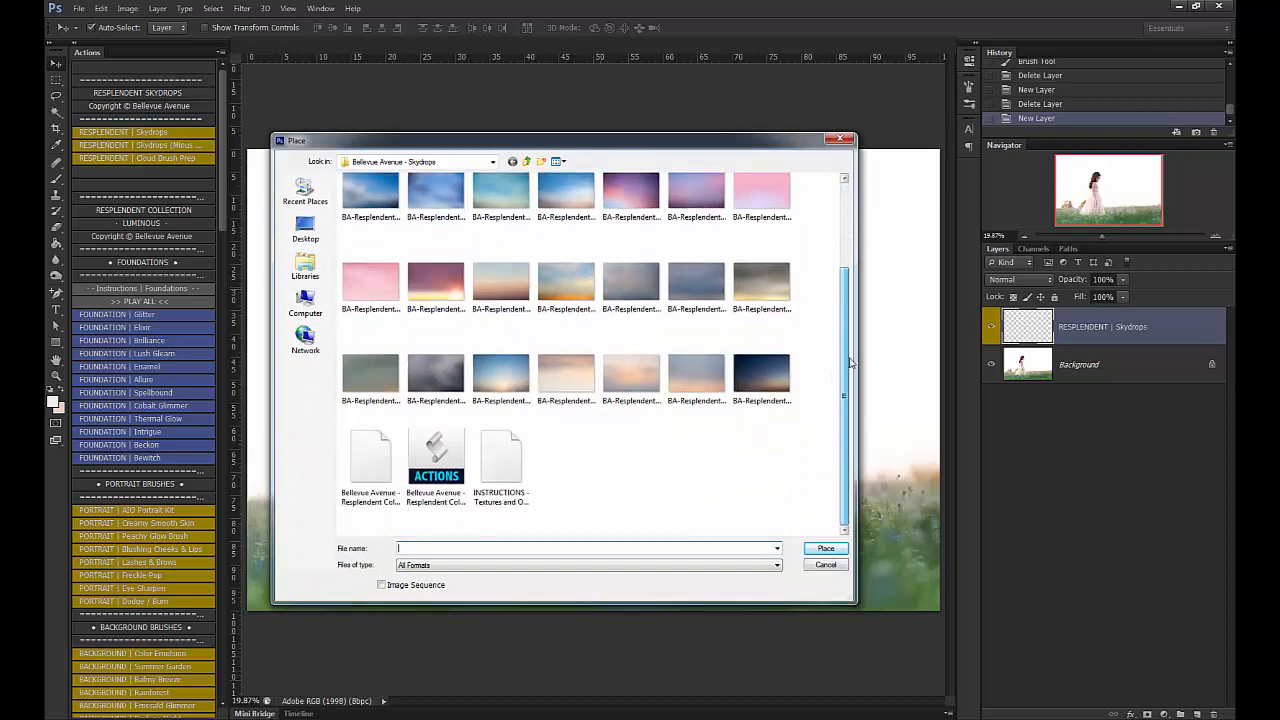
pyautogui.scroll(2, 851, 303)
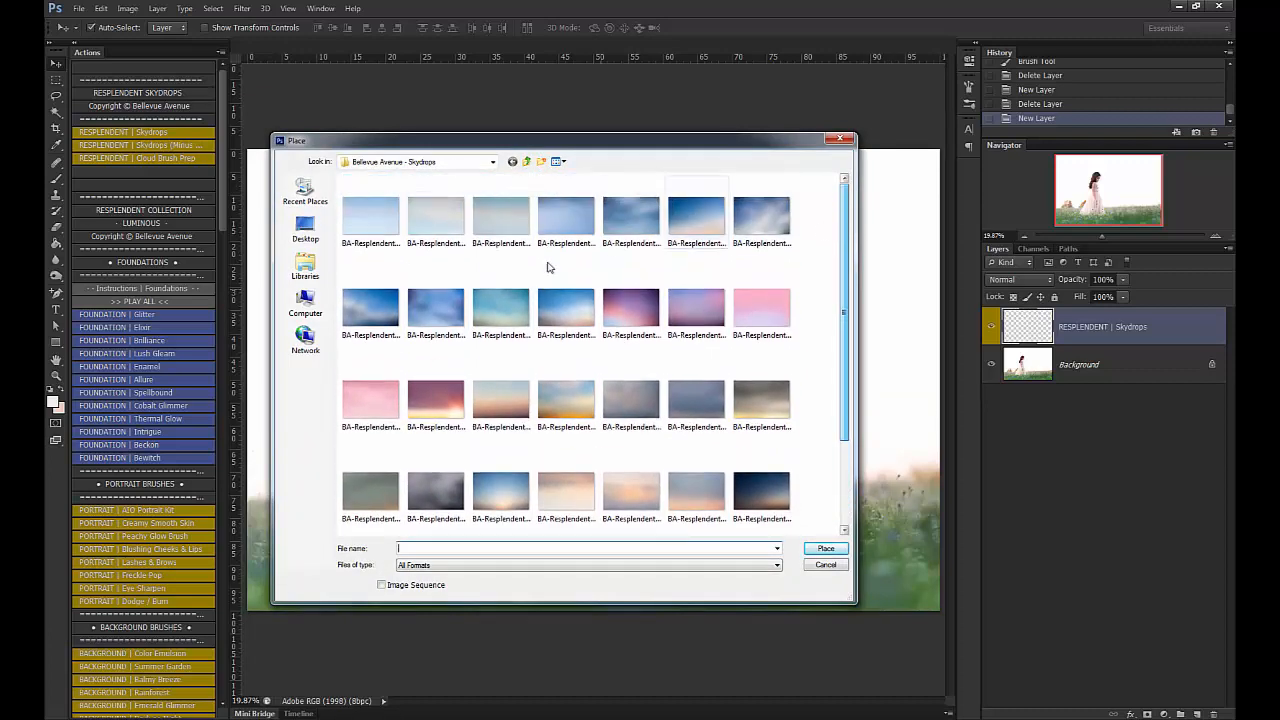
pyautogui.click(564, 336)
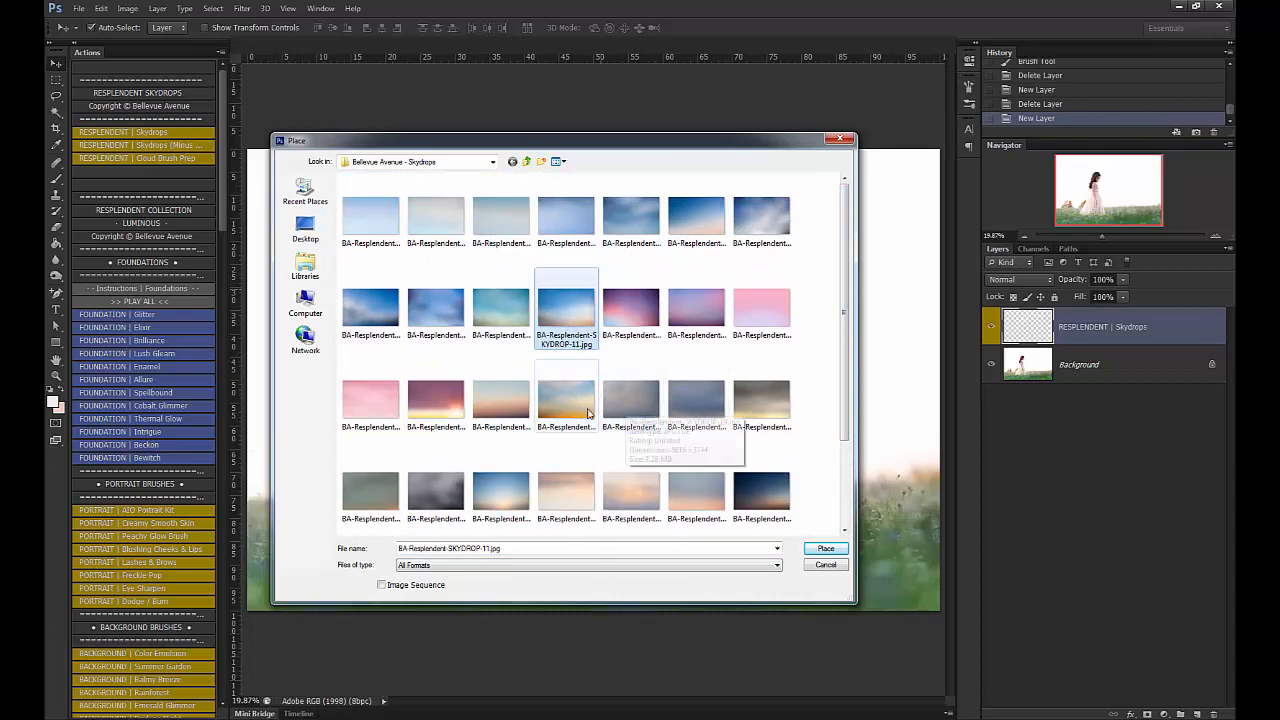
pyautogui.click(824, 549)
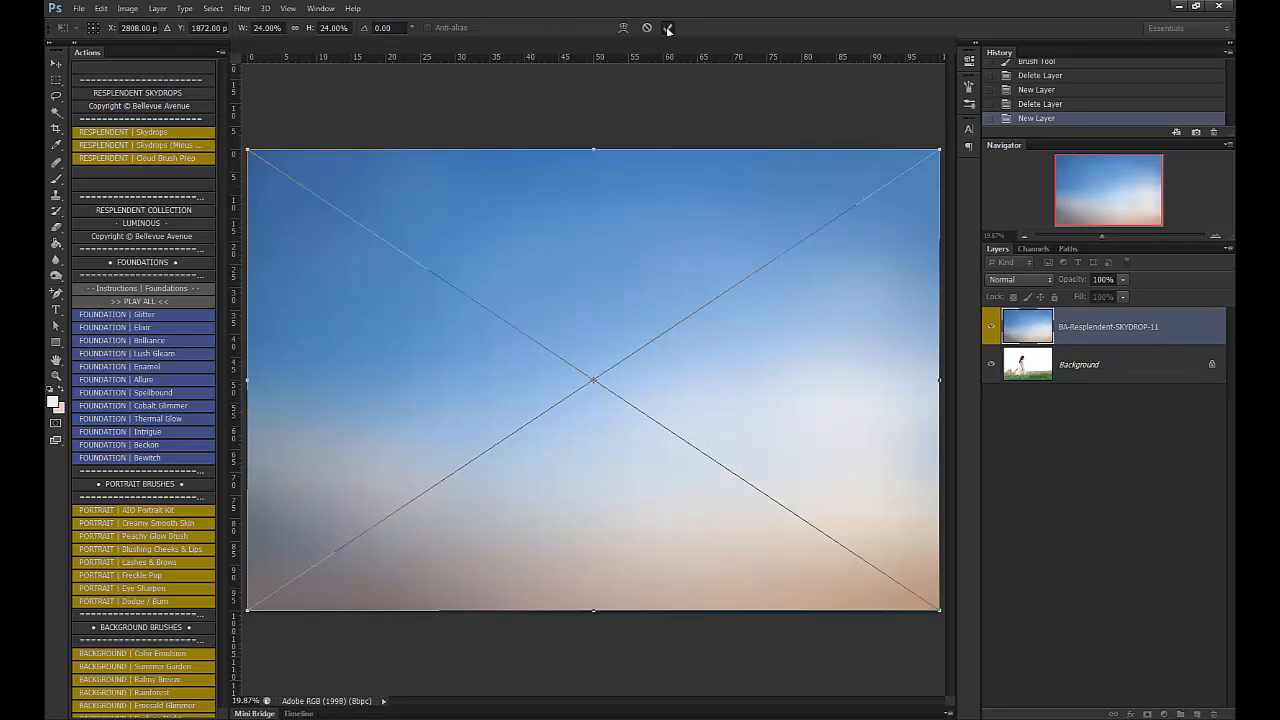
pyautogui.click(668, 29)
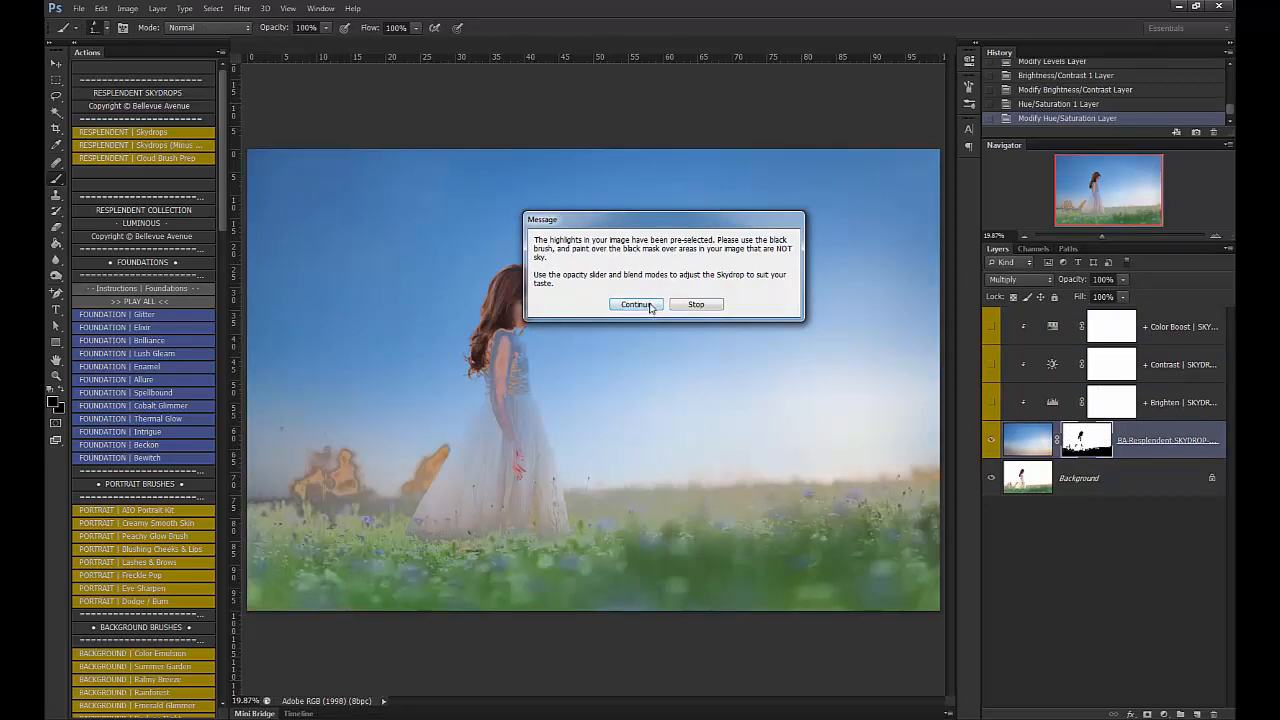
pyautogui.click(620, 278)
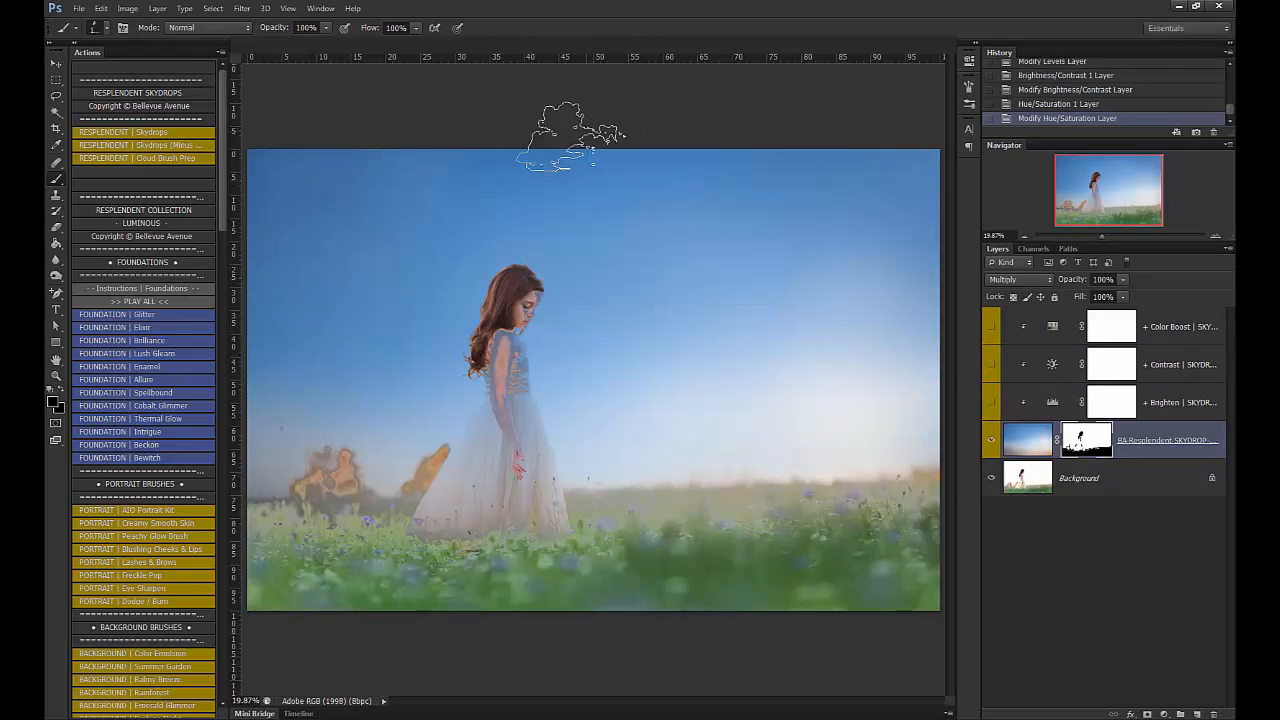
# Turn on the Brighten, Contrast and Color Boost adjustment layers above the Skydrop layer.
pyautogui.press('v')
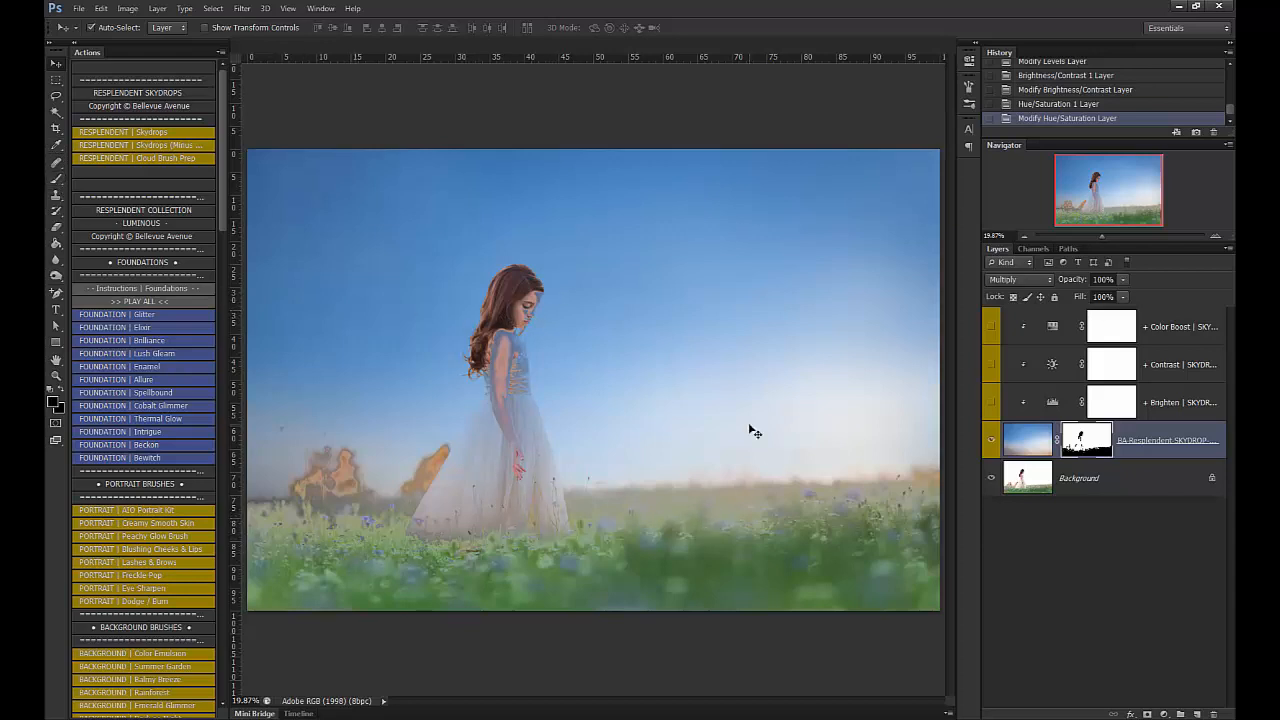
pyautogui.click(1162, 405)
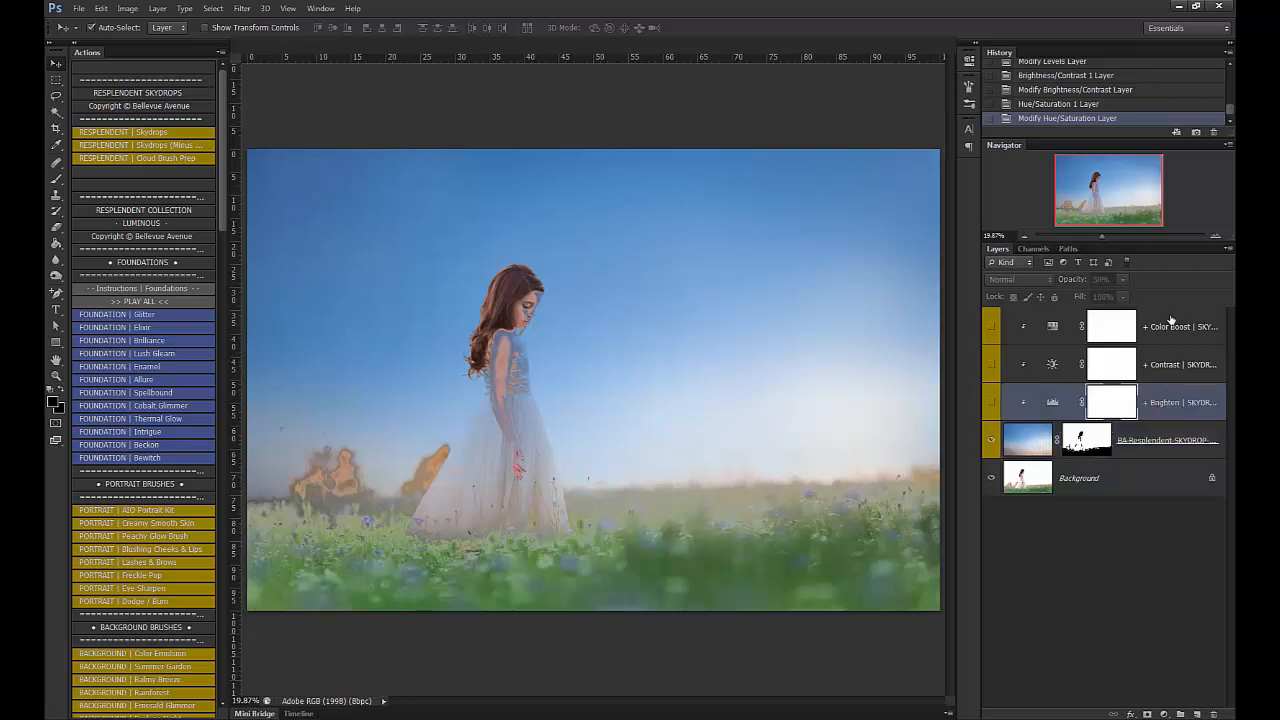
pyautogui.click(991, 402)
pyautogui.click(991, 364)
pyautogui.click(991, 326)
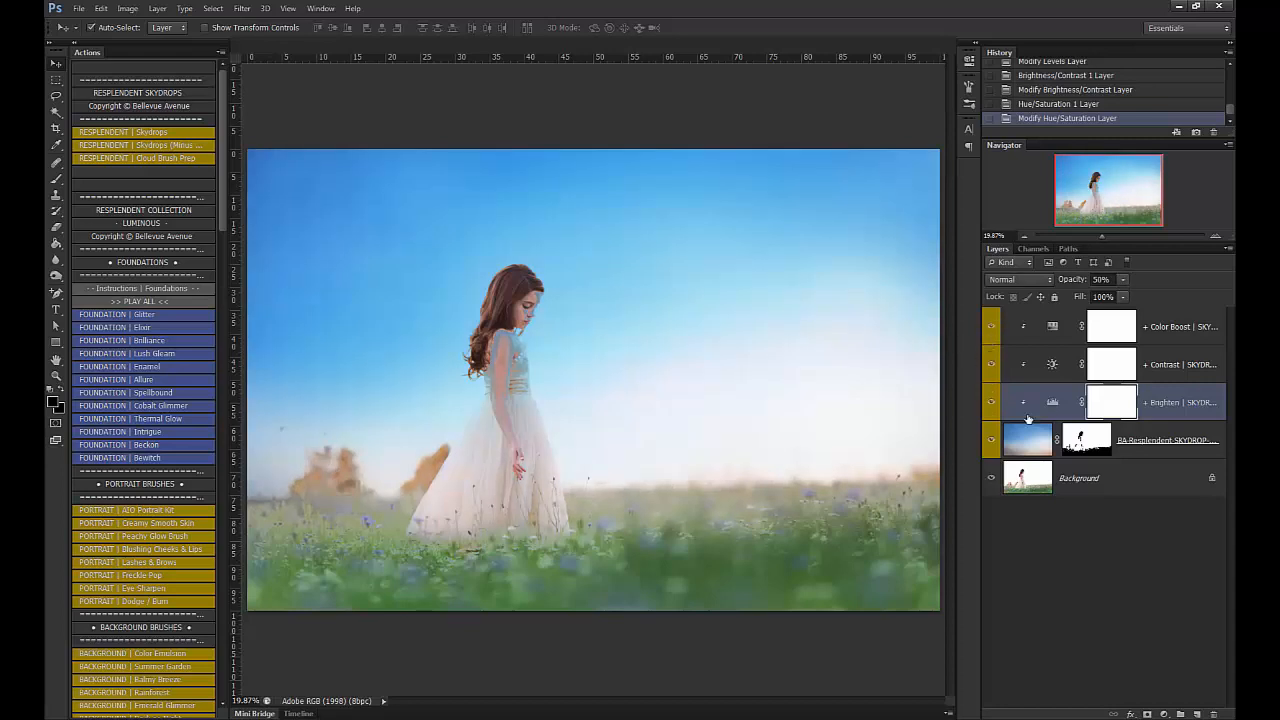
# Lower the Skydrop layer's opacity to 63%.
pyautogui.click(1122, 435)
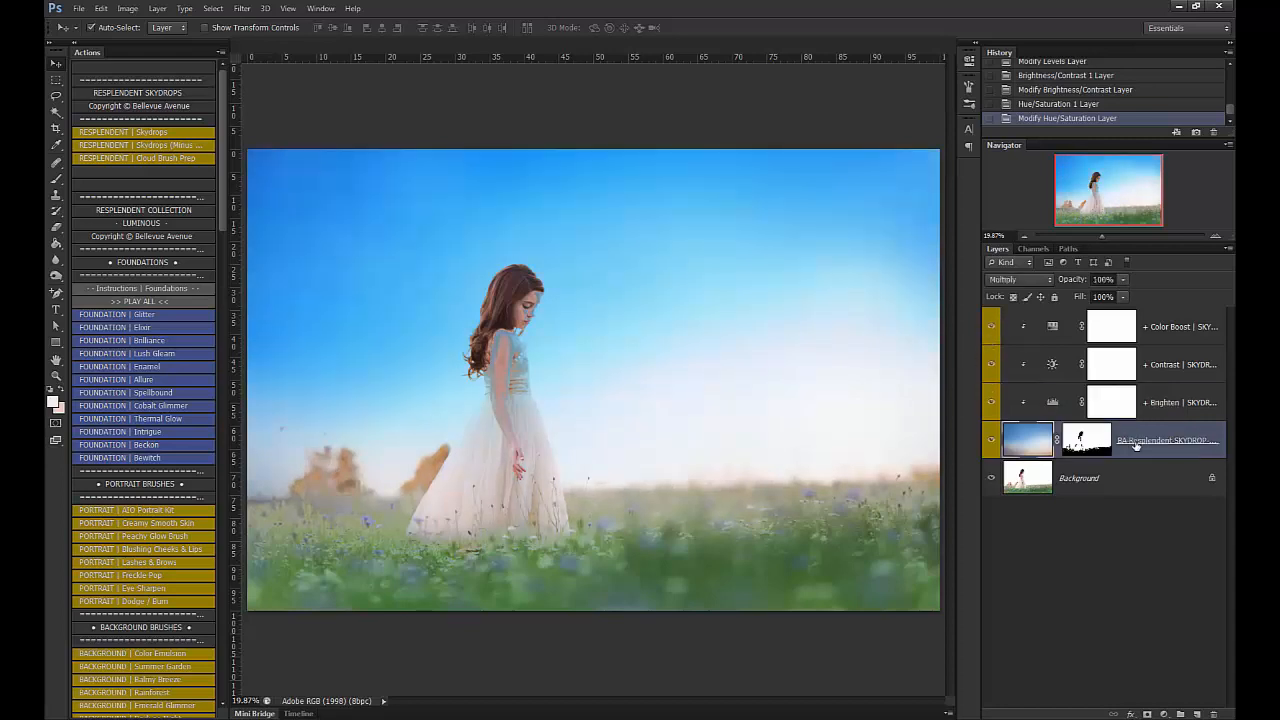
pyautogui.click(1122, 279)
pyautogui.moveTo(1088, 297); pyautogui.dragTo(1104, 297)
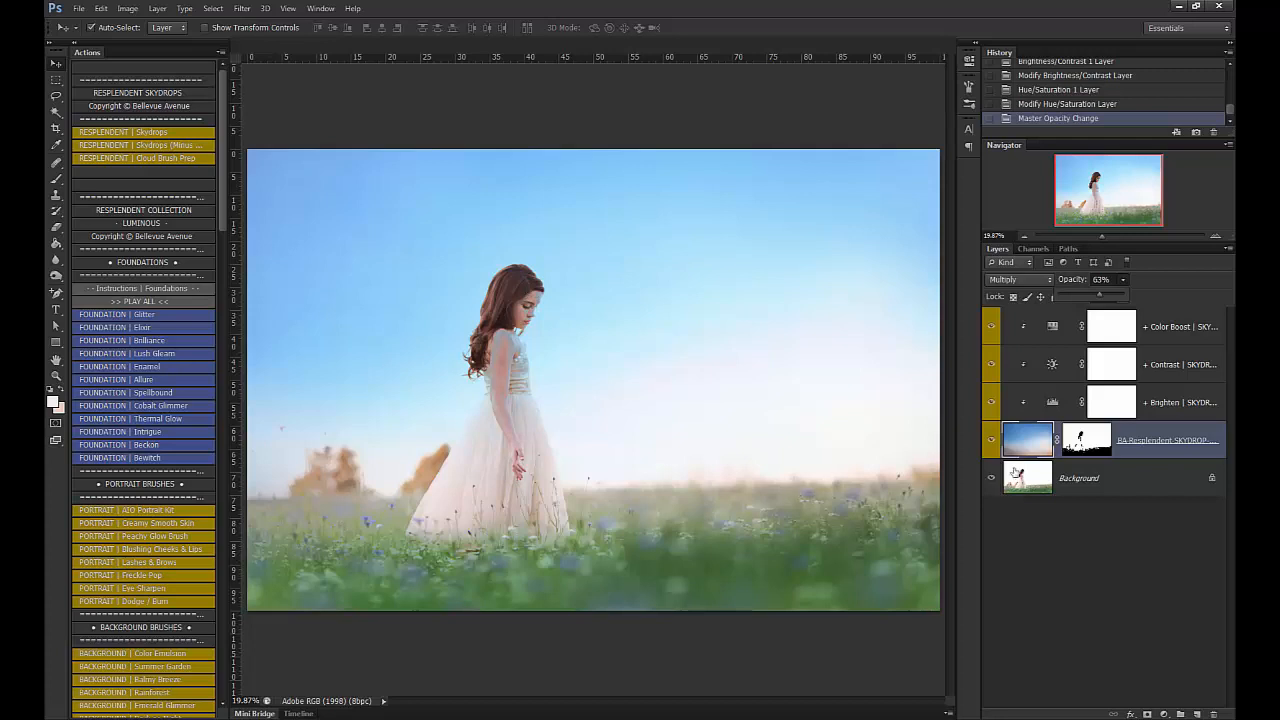
# Paint black on the Skydrop layer's mask over the girl's face, arm and dress, reducing the brush from 200 to 125 px.
pyautogui.click(1098, 443)
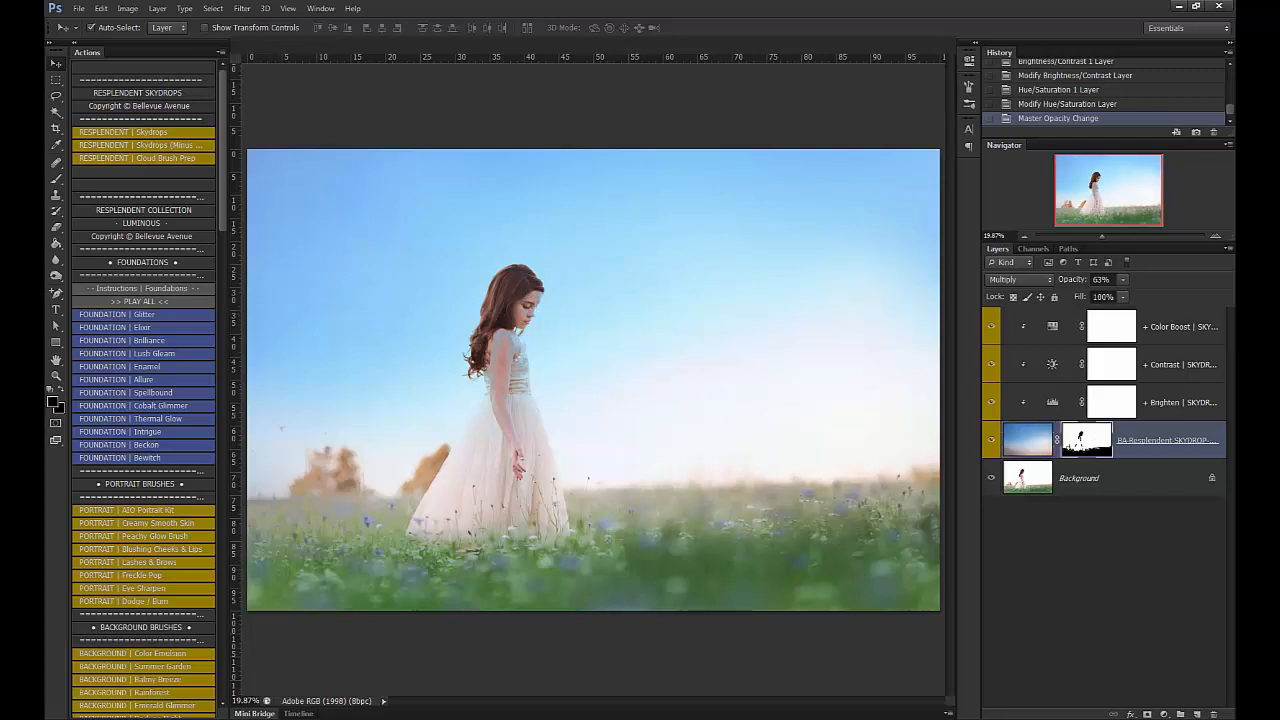
pyautogui.click(56, 178)
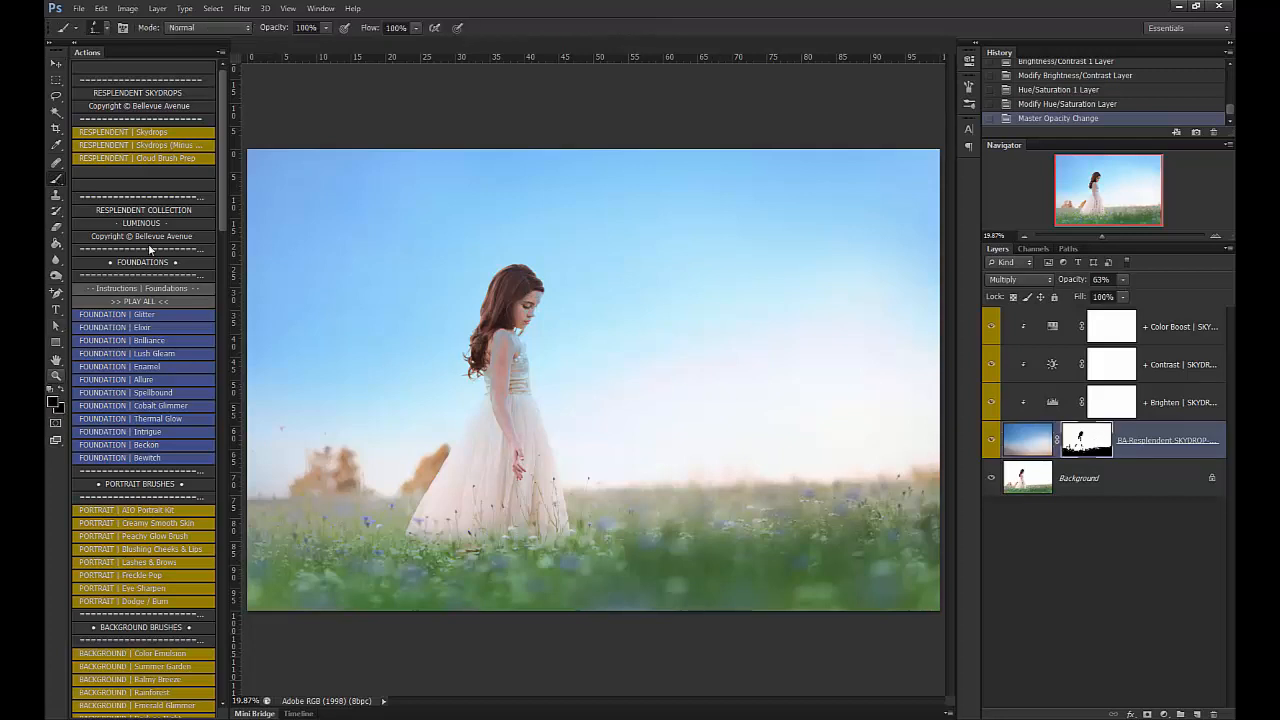
pyautogui.press('[')
pyautogui.press('[')
pyautogui.press('[')
pyautogui.press('[')
pyautogui.press('[')
pyautogui.press('[')
pyautogui.press('[')
pyautogui.press('[')
pyautogui.press('[')
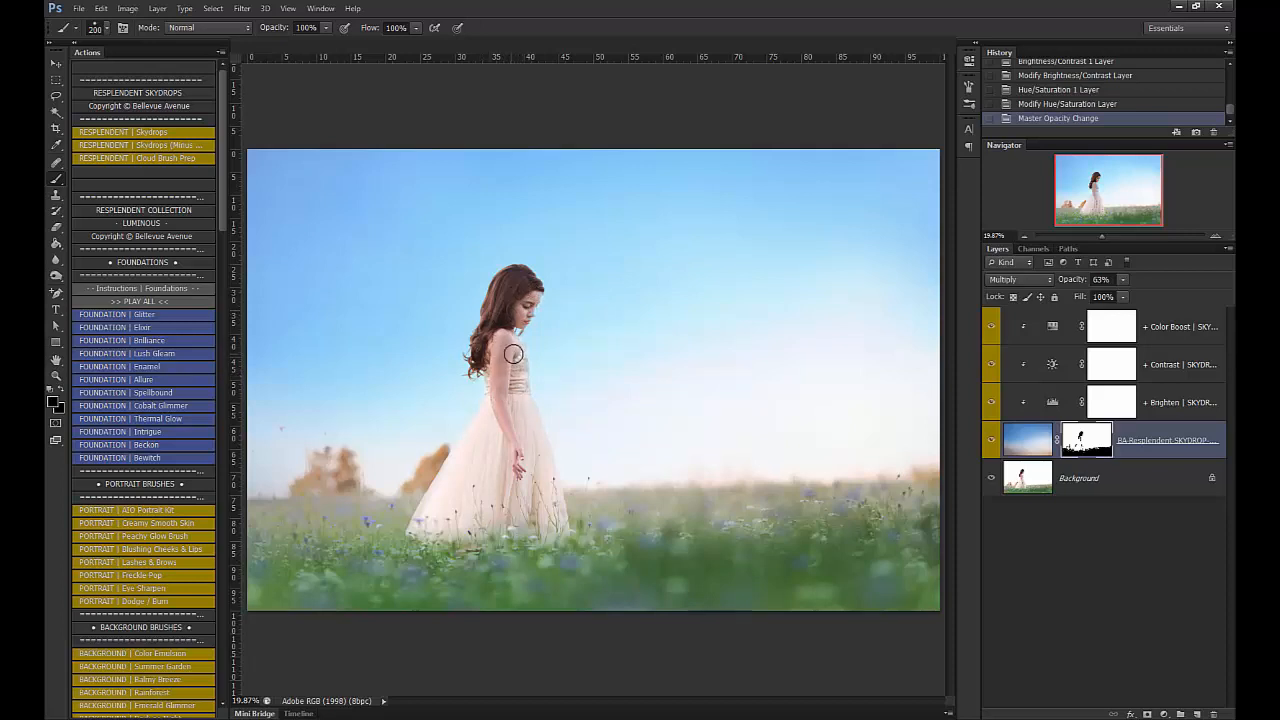
pyautogui.moveTo(513, 354)
pyautogui.mouseDown()
pyautogui.moveTo(514, 400)
pyautogui.moveTo(505, 376)
pyautogui.mouseUp()
pyautogui.moveTo(528, 296); pyautogui.dragTo(520, 305)
pyautogui.press('[')
pyautogui.press('[')
pyautogui.press('[')
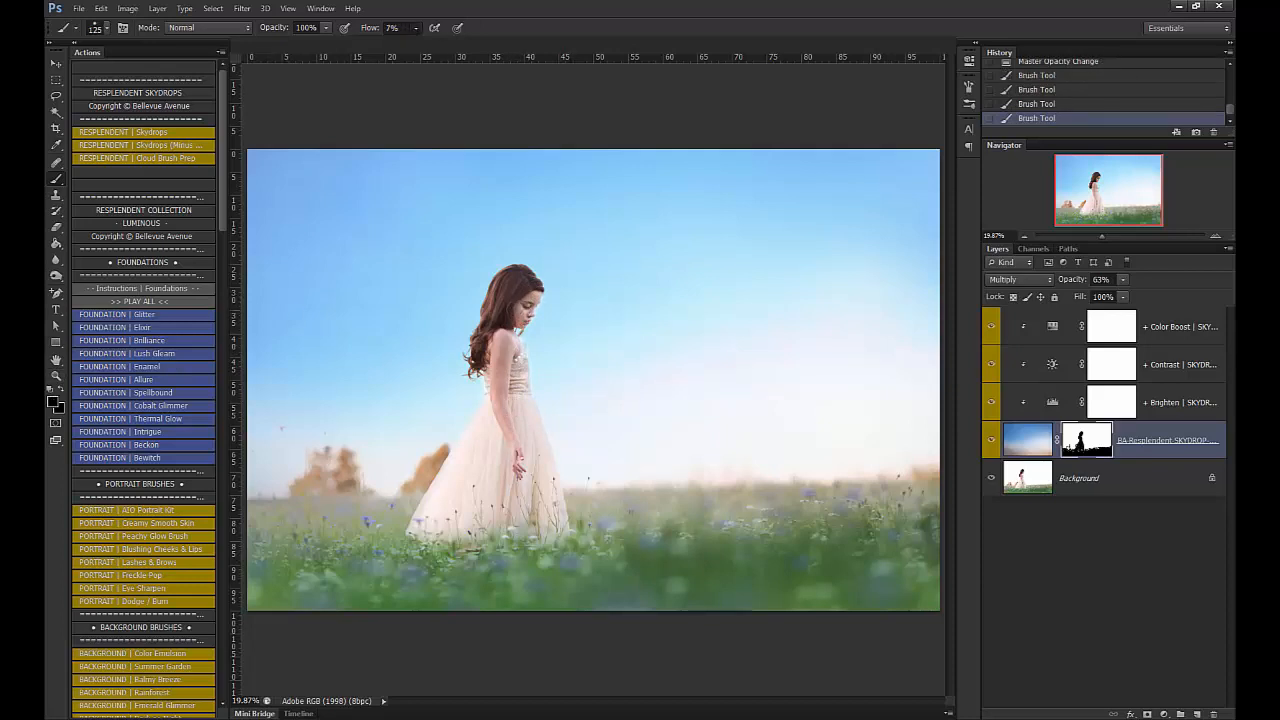
# Set the Skydrop layer's opacity to 51%.
pyautogui.click(1122, 297)
pyautogui.moveTo(1111, 297); pyautogui.dragTo(1117, 296)
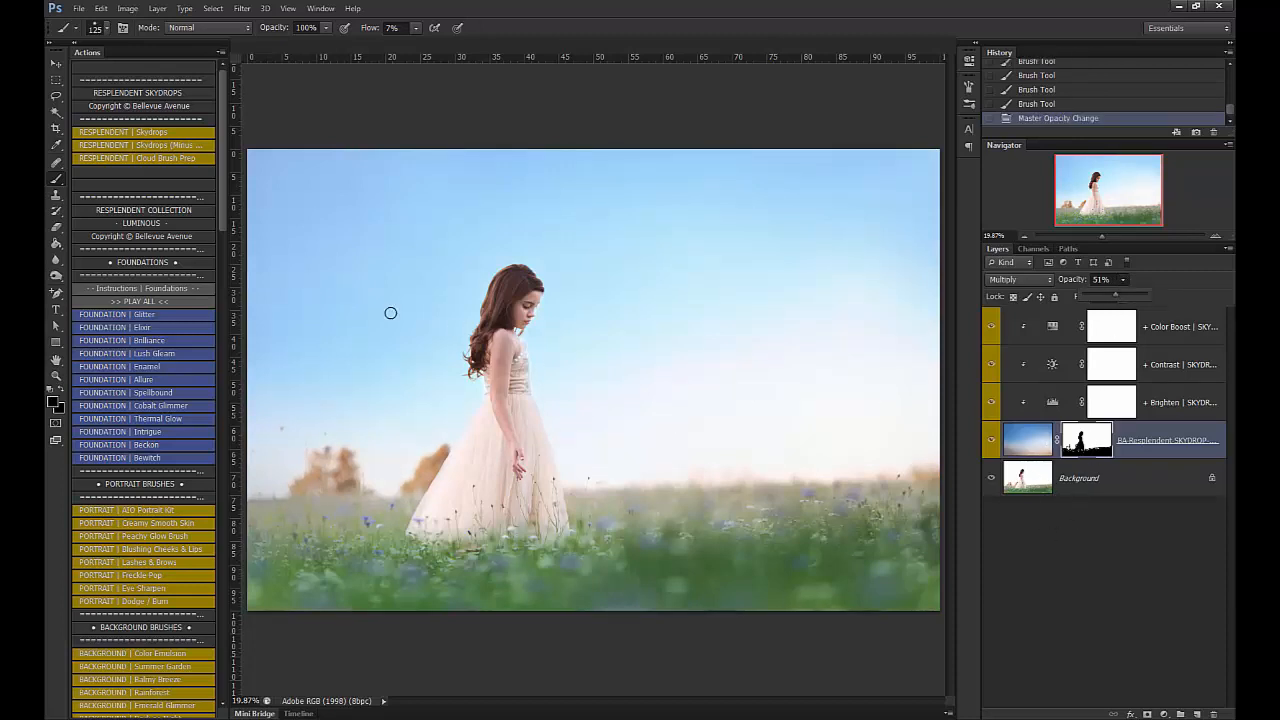
pyautogui.click(520, 334)
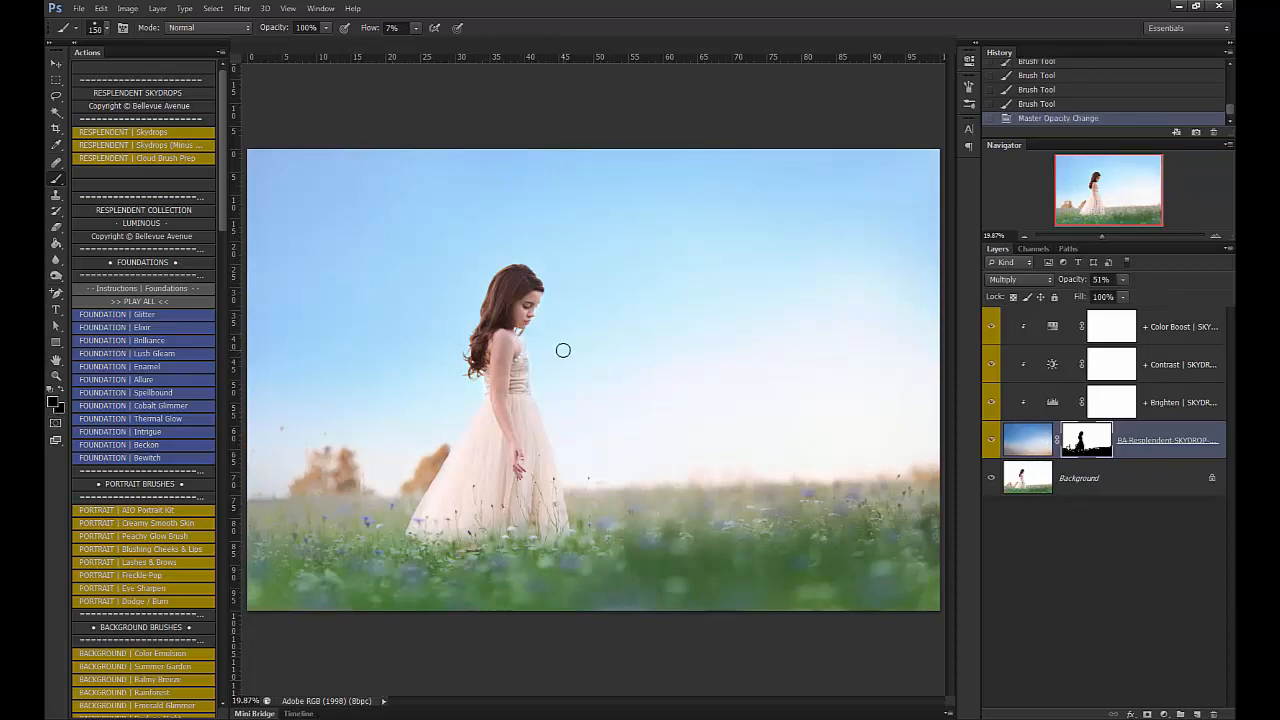
# Soften the sky on both sides of the girl by painting black on the Skydrop mask with a much larger brush at 7% flow.
pyautogui.press(']')
pyautogui.press(']')
pyautogui.press(']')
pyautogui.press(']')
pyautogui.press(']')
pyautogui.press(']')
pyautogui.press(']')
pyautogui.press(']')
pyautogui.press(']')
pyautogui.press(']')
pyautogui.press(']')
pyautogui.press(']')
pyautogui.press(']')
pyautogui.press(']')
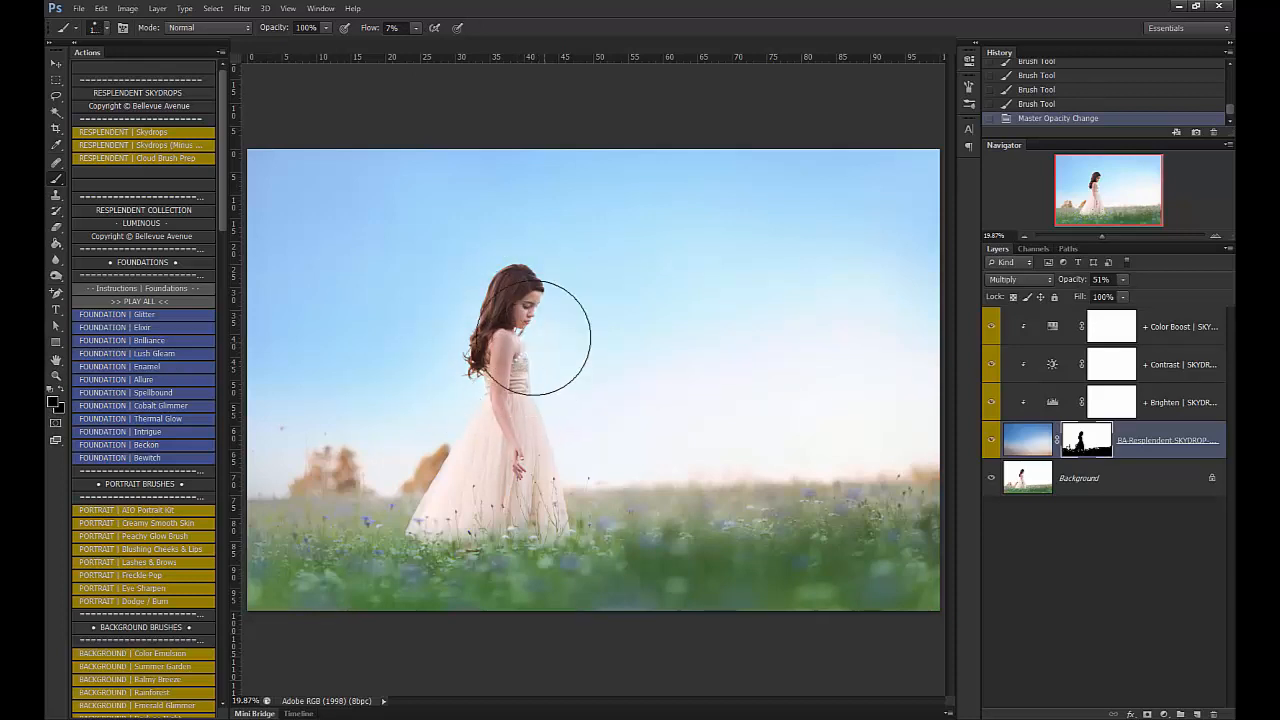
pyautogui.moveTo(539, 339)
pyautogui.mouseDown()
pyautogui.moveTo(677, 371)
pyautogui.moveTo(661, 366)
pyautogui.mouseUp()
pyautogui.moveTo(417, 388)
pyautogui.mouseDown()
pyautogui.moveTo(360, 310)
pyautogui.moveTo(440, 336)
pyautogui.mouseUp()
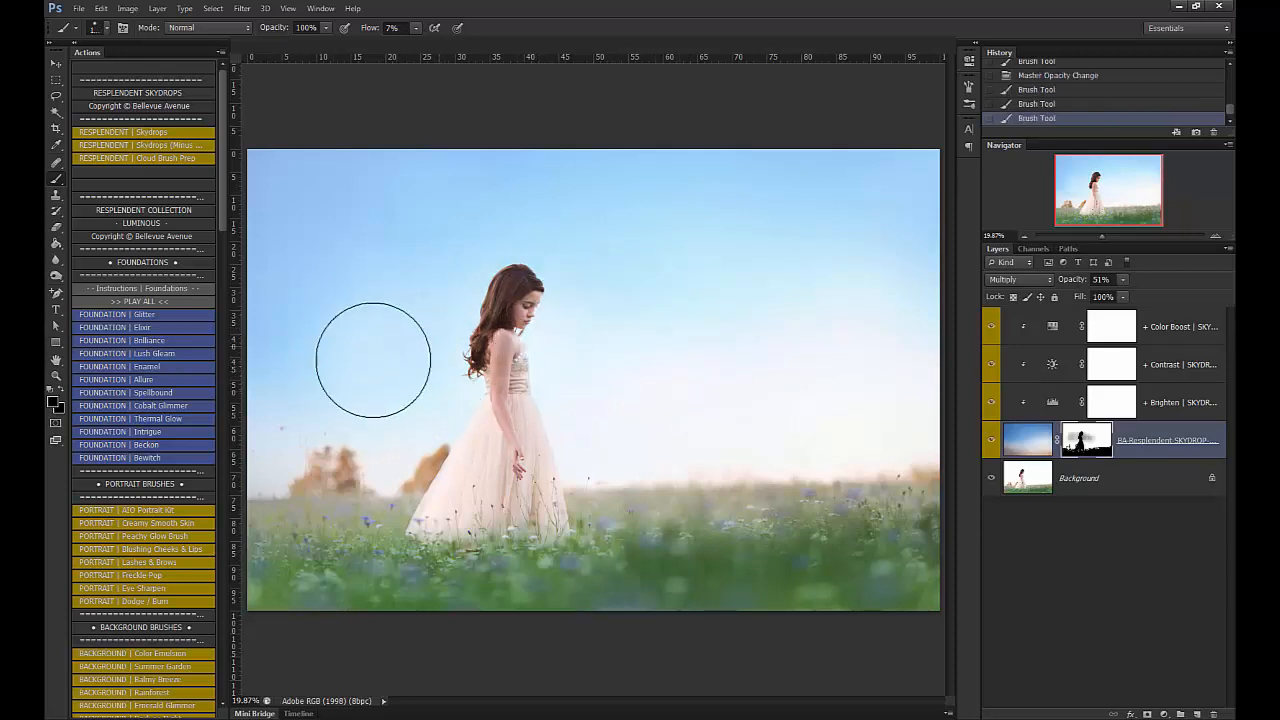
pyautogui.moveTo(374, 360)
pyautogui.mouseDown()
pyautogui.moveTo(246, 386)
pyautogui.moveTo(254, 334)
pyautogui.mouseUp()
pyautogui.moveTo(262, 345); pyautogui.dragTo(289, 375)
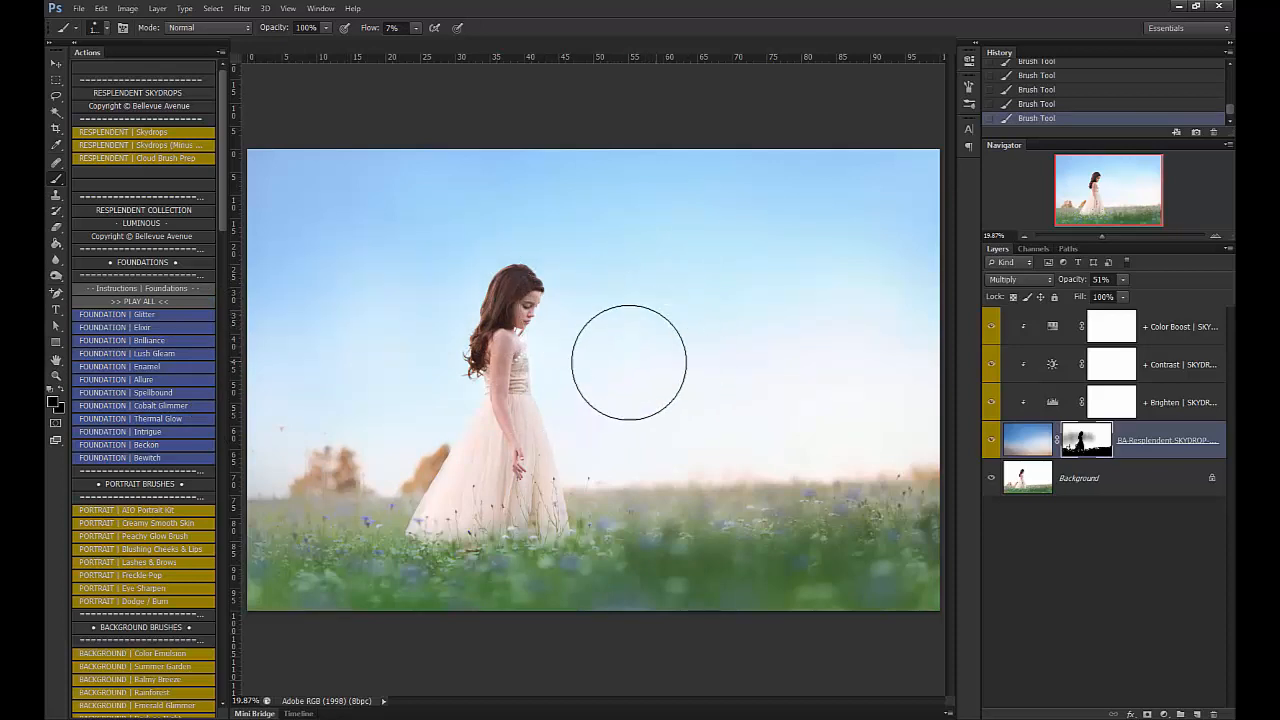
pyautogui.moveTo(627, 363)
pyautogui.mouseDown()
pyautogui.moveTo(487, 424)
pyautogui.moveTo(728, 362)
pyautogui.mouseUp()
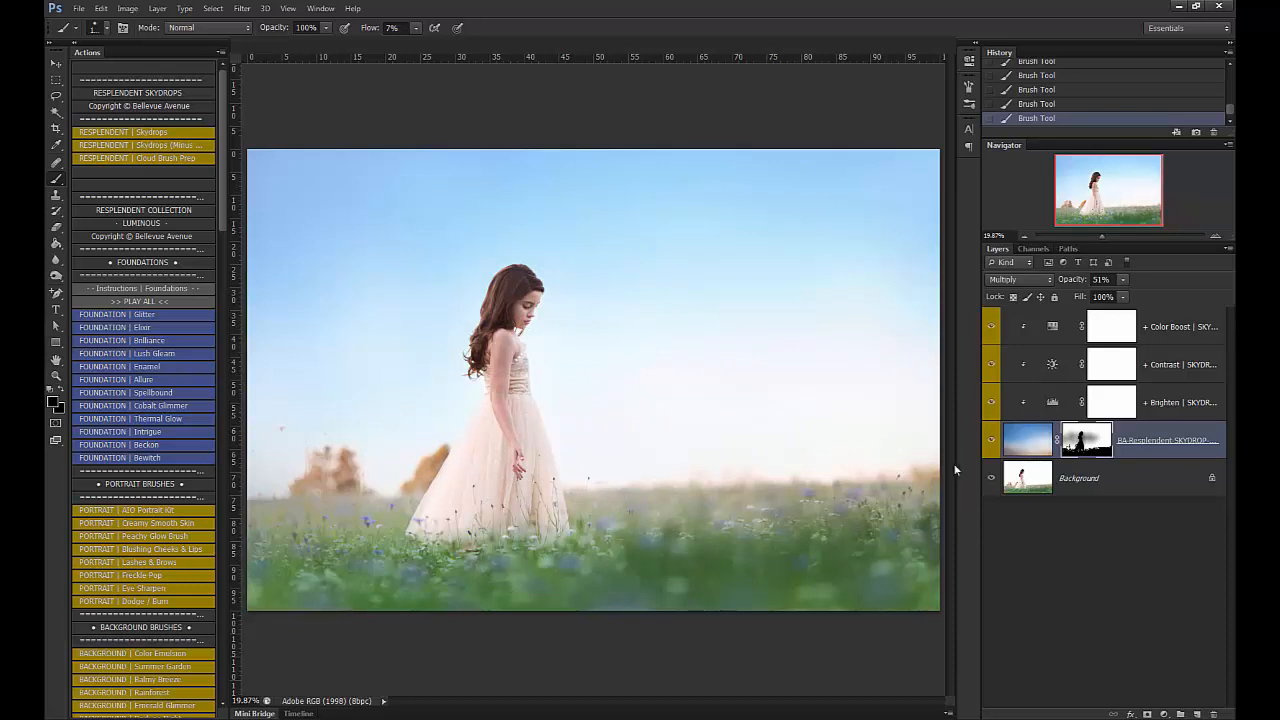
# Toggle the Skydrop layer's visibility to compare the photo before and after, and reduce the brush size to 700 px.
pyautogui.click(990, 441)
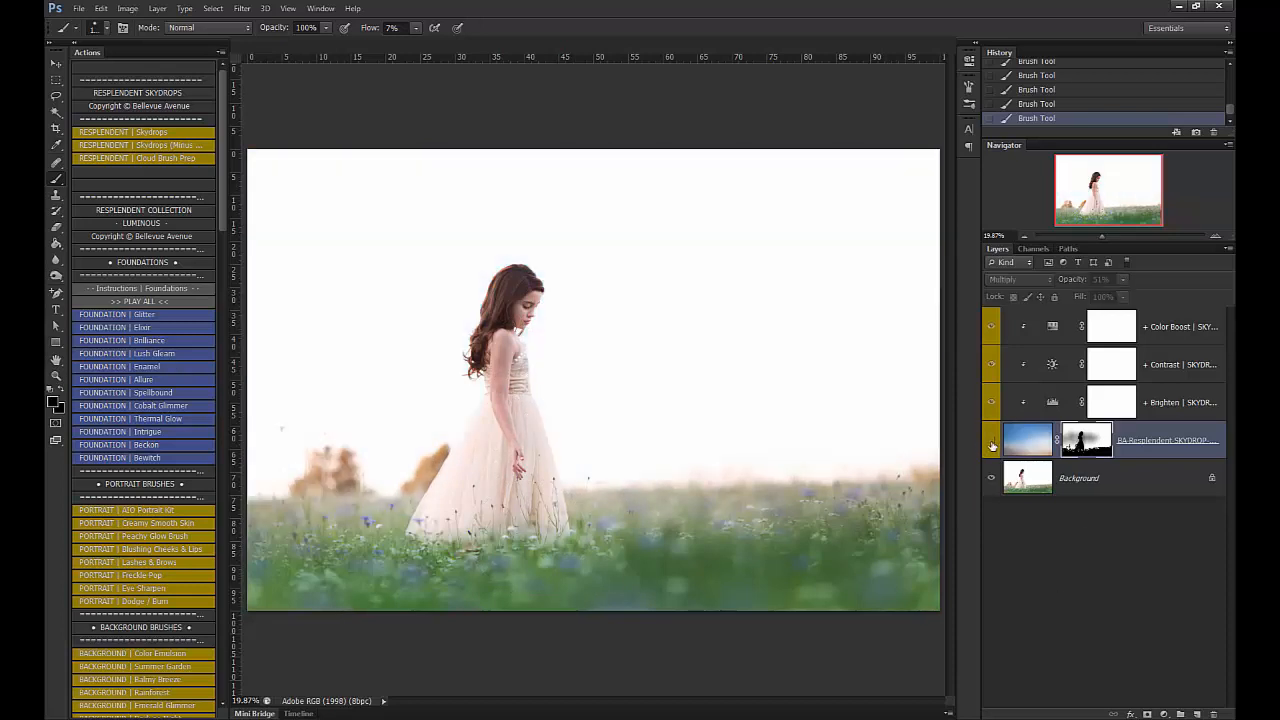
pyautogui.click(991, 441)
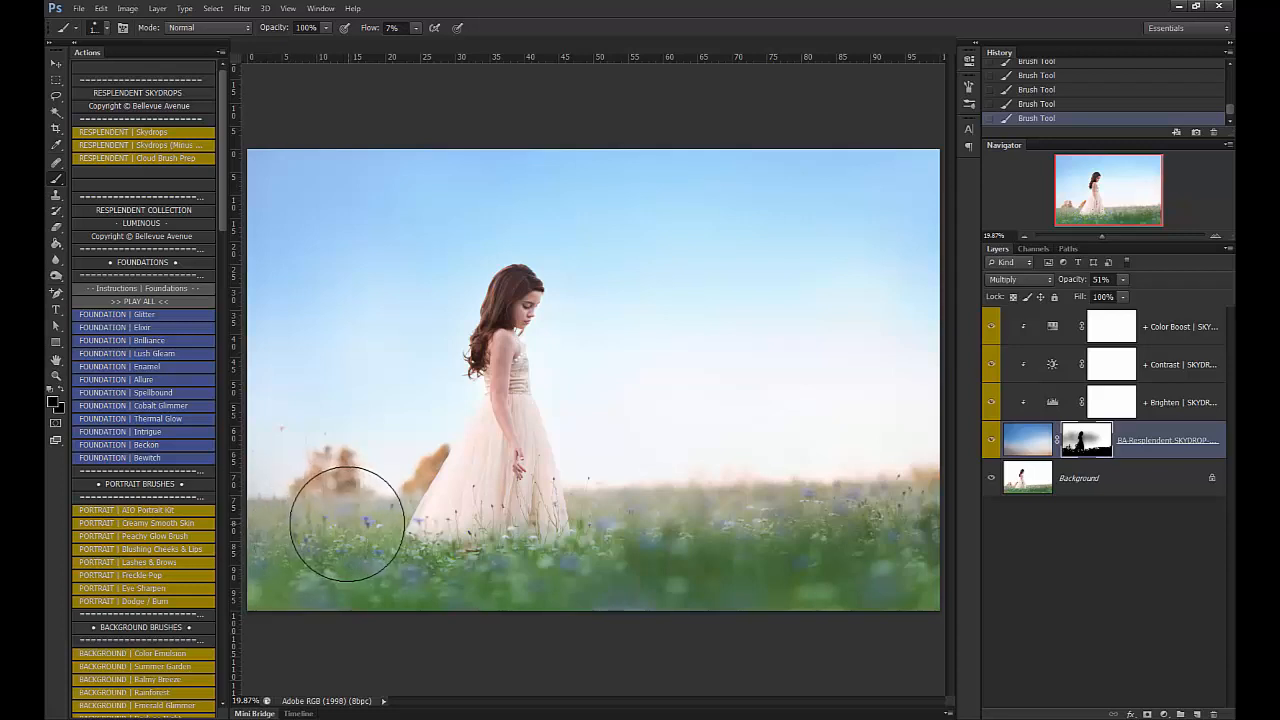
pyautogui.press('[')
pyautogui.press('[')
pyautogui.press('[')
pyautogui.press('[')
pyautogui.press('[')
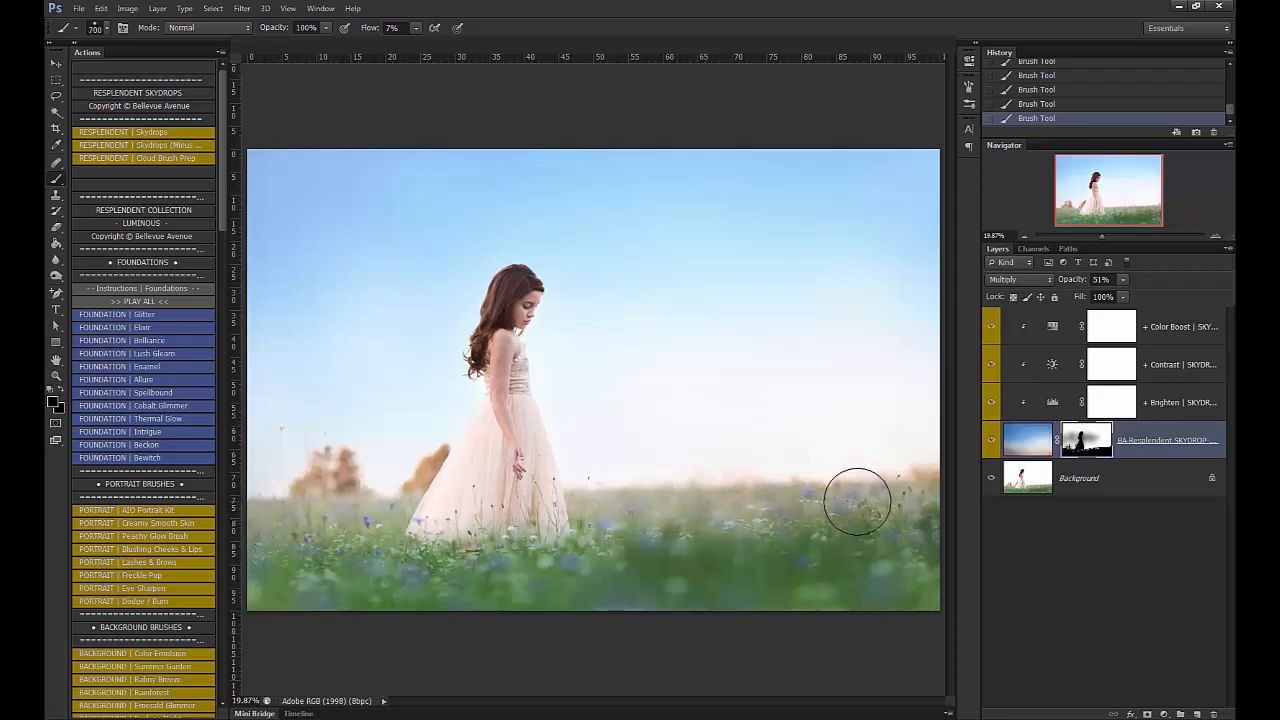
pyautogui.click(990, 446)
pyautogui.click(990, 446)
# Delete the Skydrop layer together with its three adjustment layers, leaving only the Background.
pyautogui.keyDown('shift'); pyautogui.click(1180, 328); pyautogui.keyUp('shift')
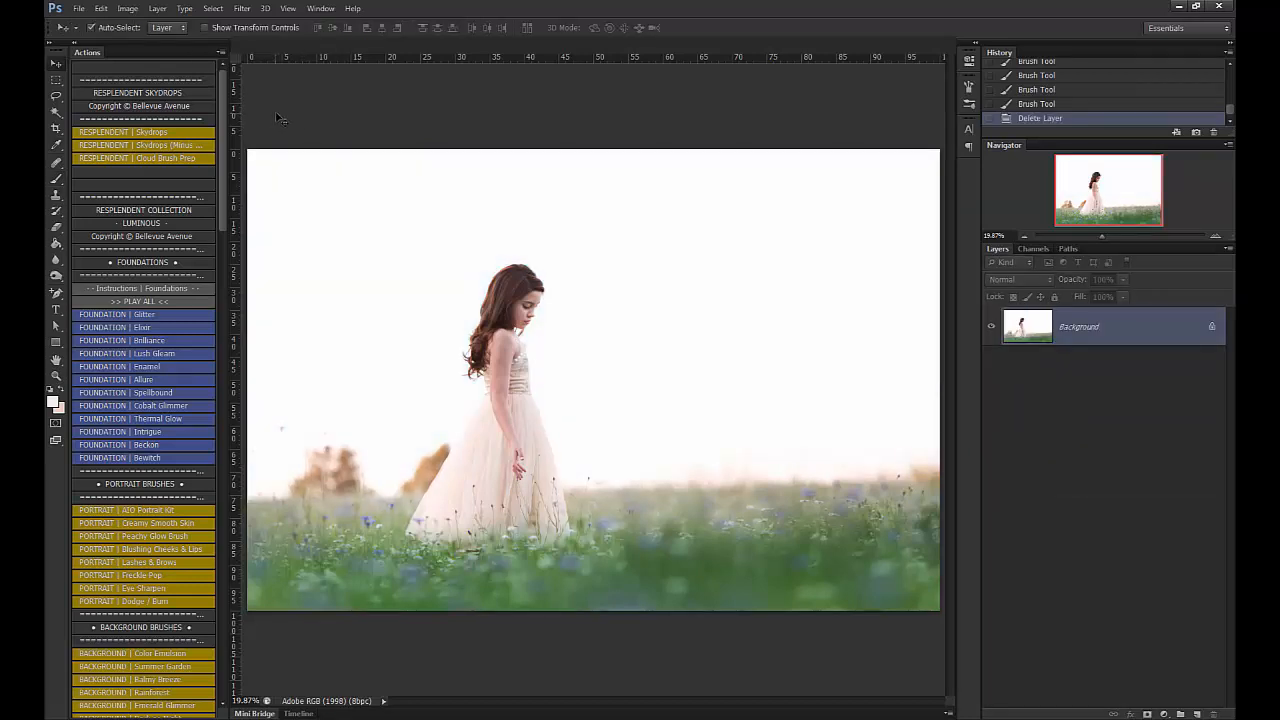
pyautogui.click(219, 54)
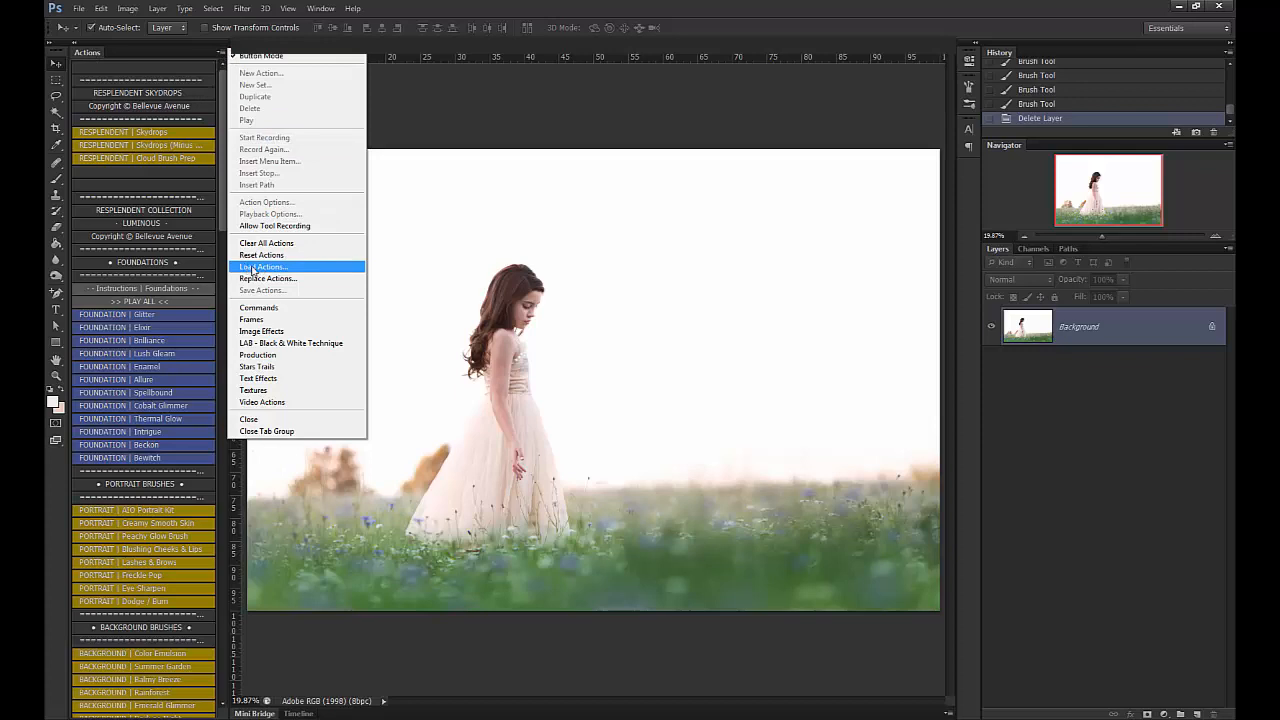
pyautogui.click(139, 62)
# Load the brush file Bellevue-Avenue-RESPLENDENT-Cloud-Brushes.abr into the Brush tool's presets and browse down the brush list.
pyautogui.click(58, 180)
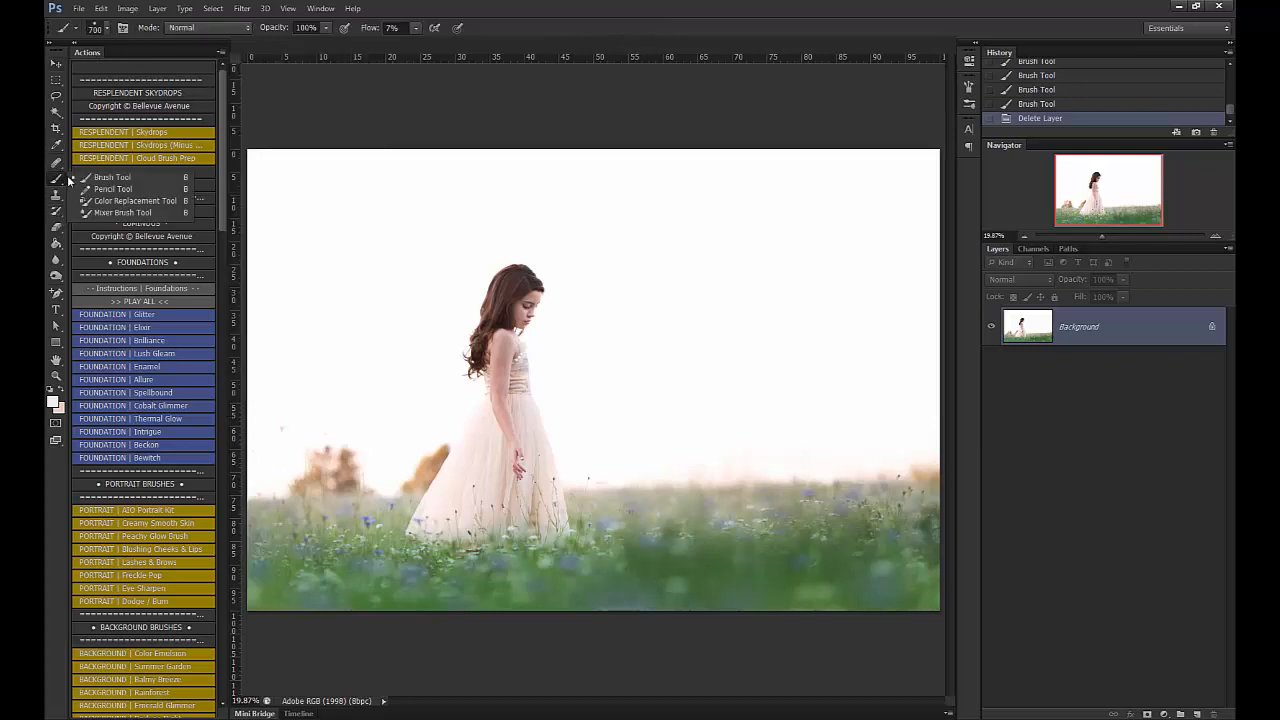
pyautogui.click(107, 29)
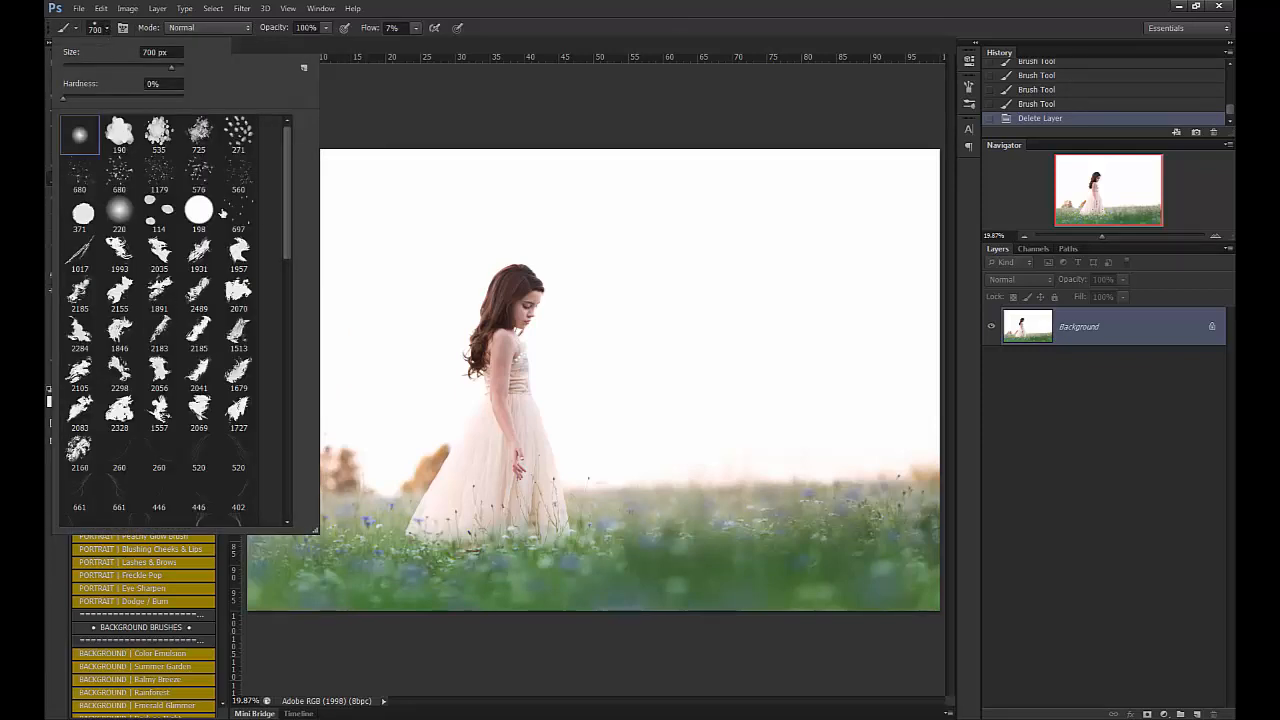
pyautogui.click(304, 64)
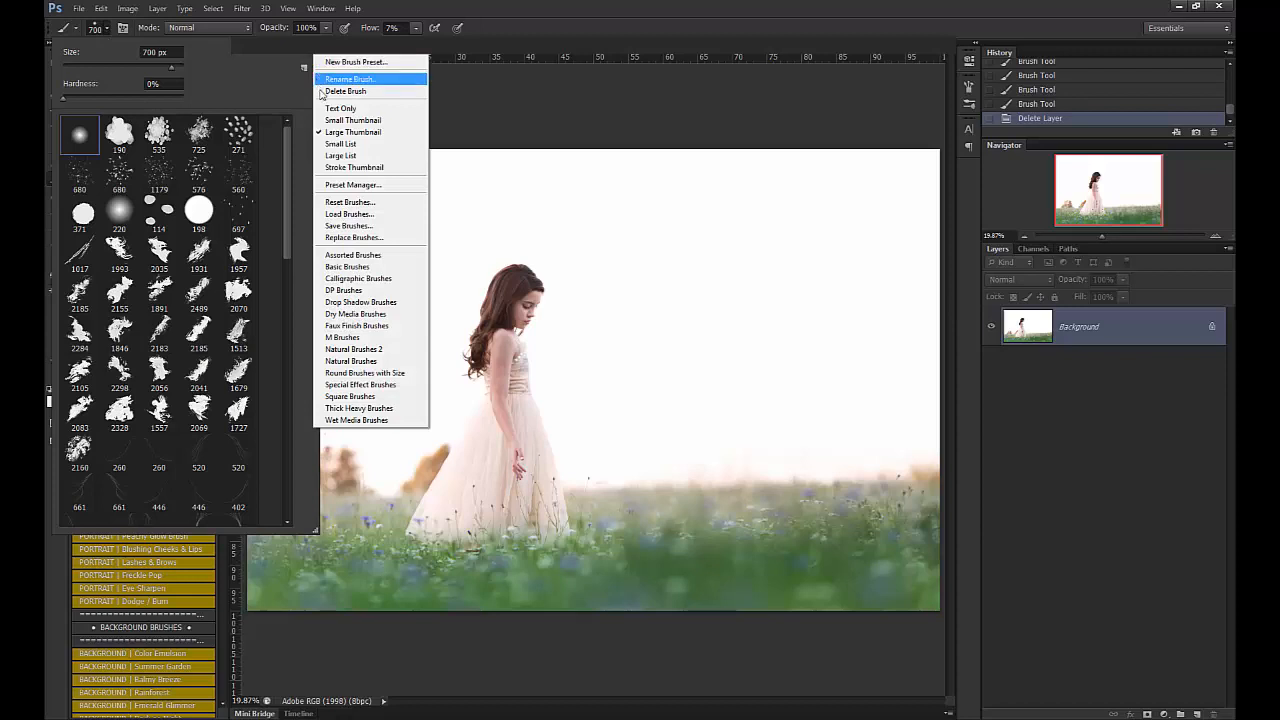
pyautogui.click(347, 215)
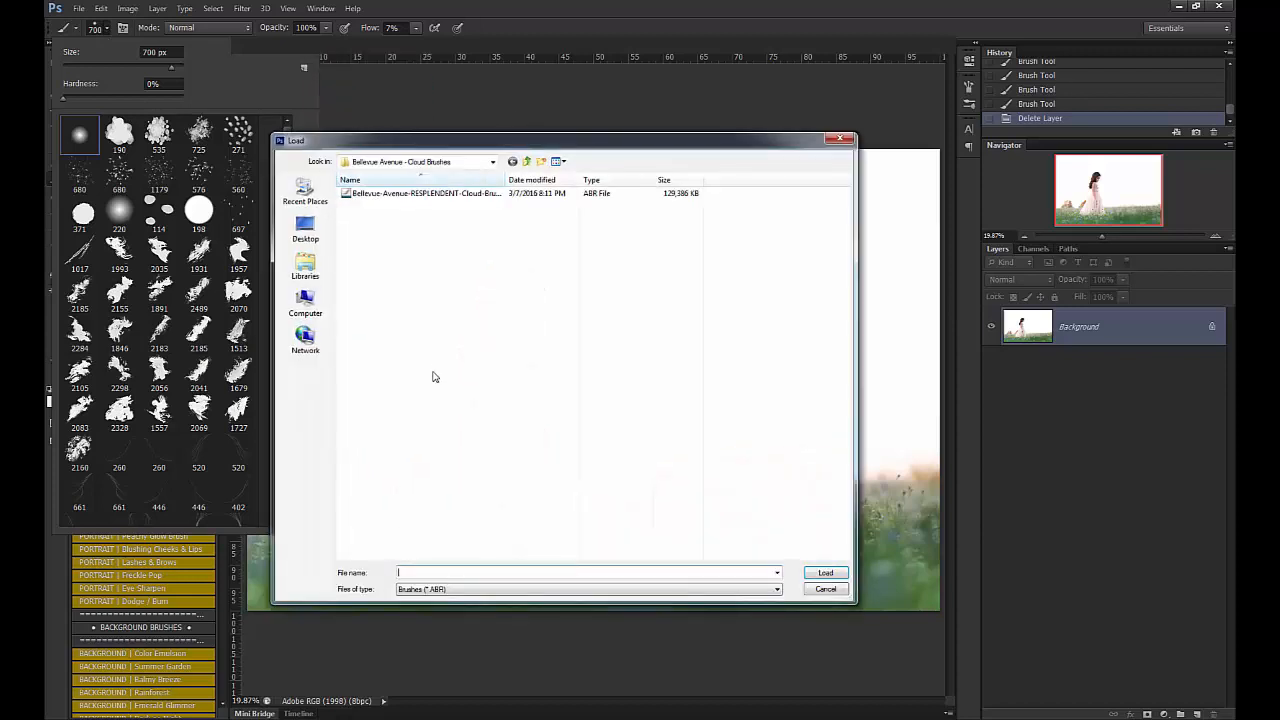
pyautogui.click(413, 196)
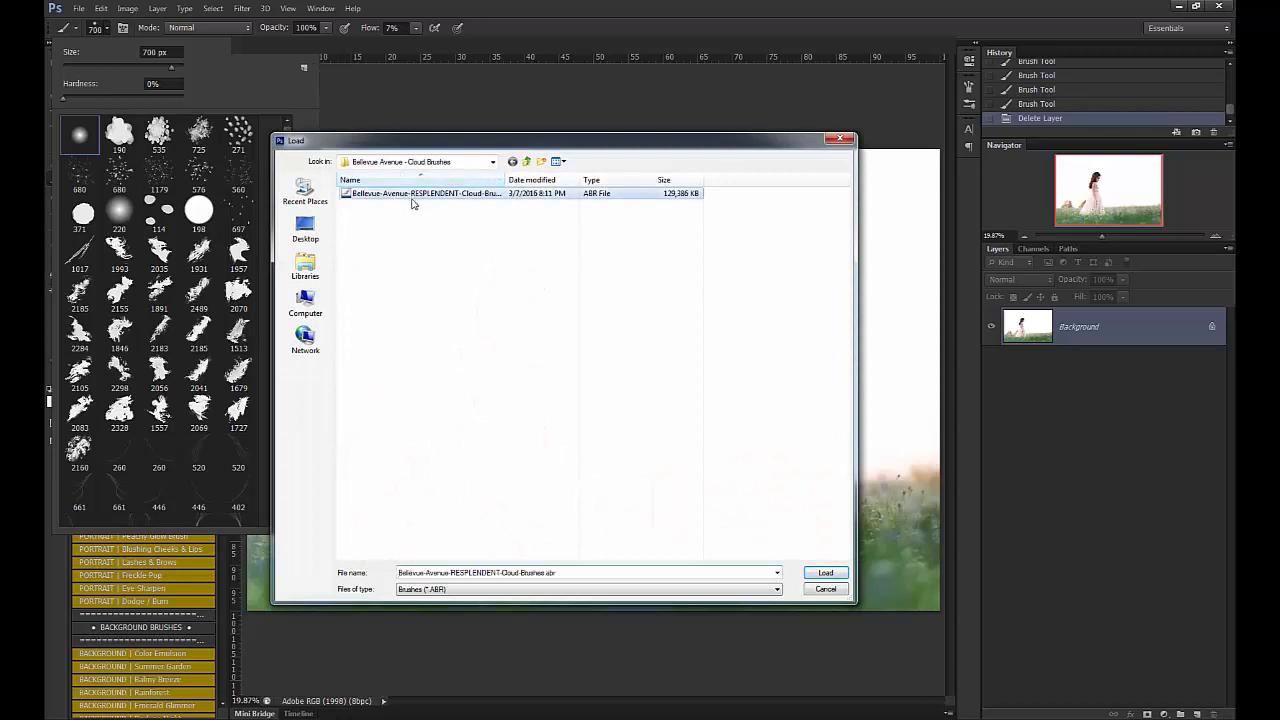
pyautogui.click(825, 573)
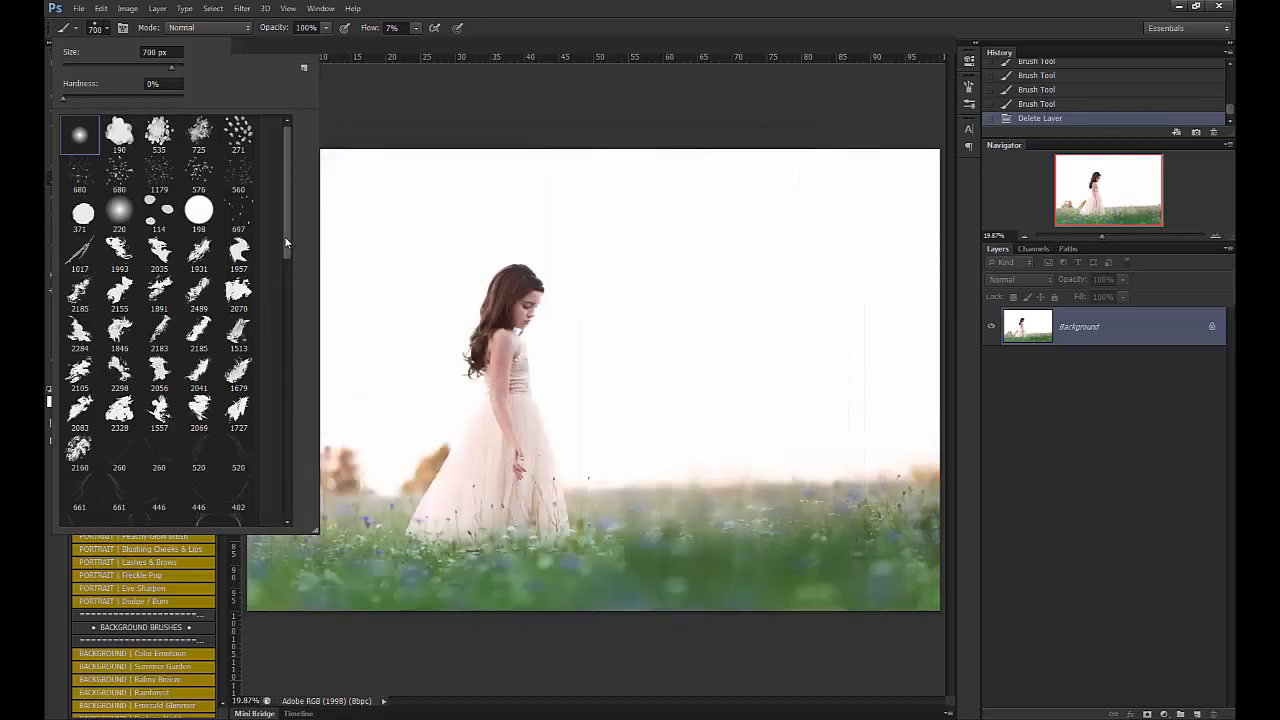
pyautogui.scroll(-15, 151, 500)
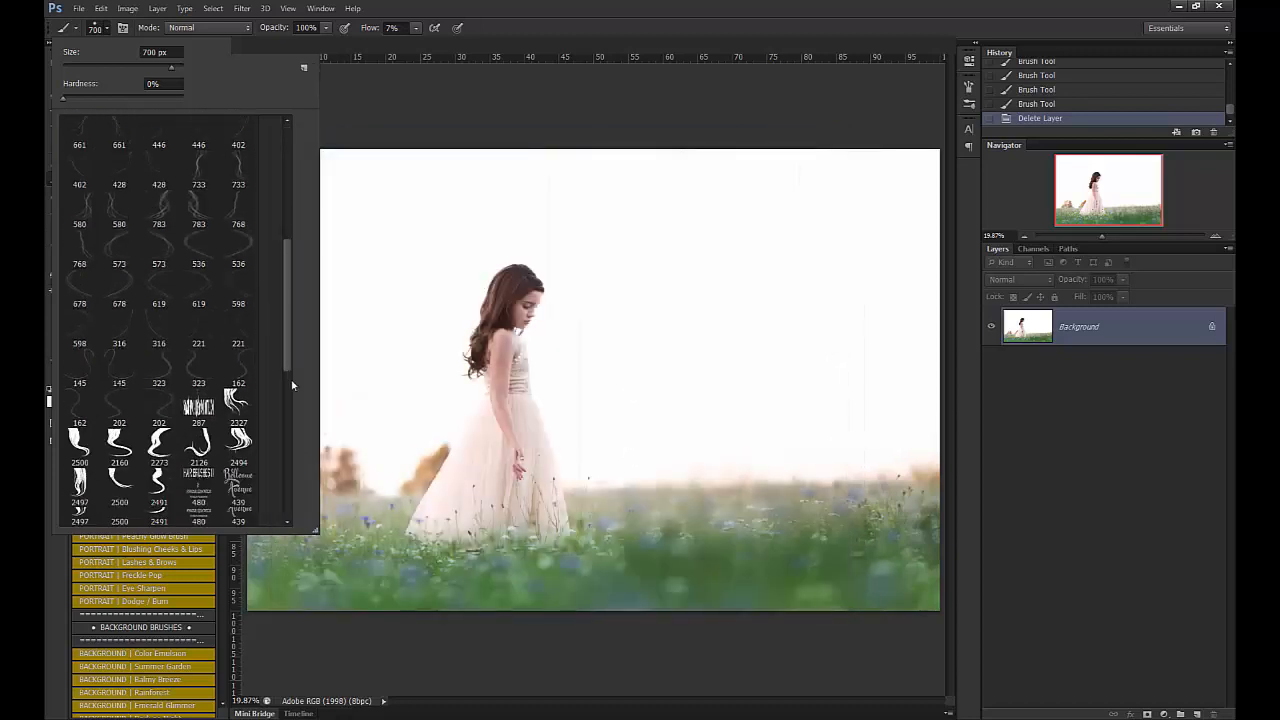
# Run the RESPLENDENT | Cloud Brush Prep action on the photo and continue past its instruction message.
pyautogui.click(380, 94)
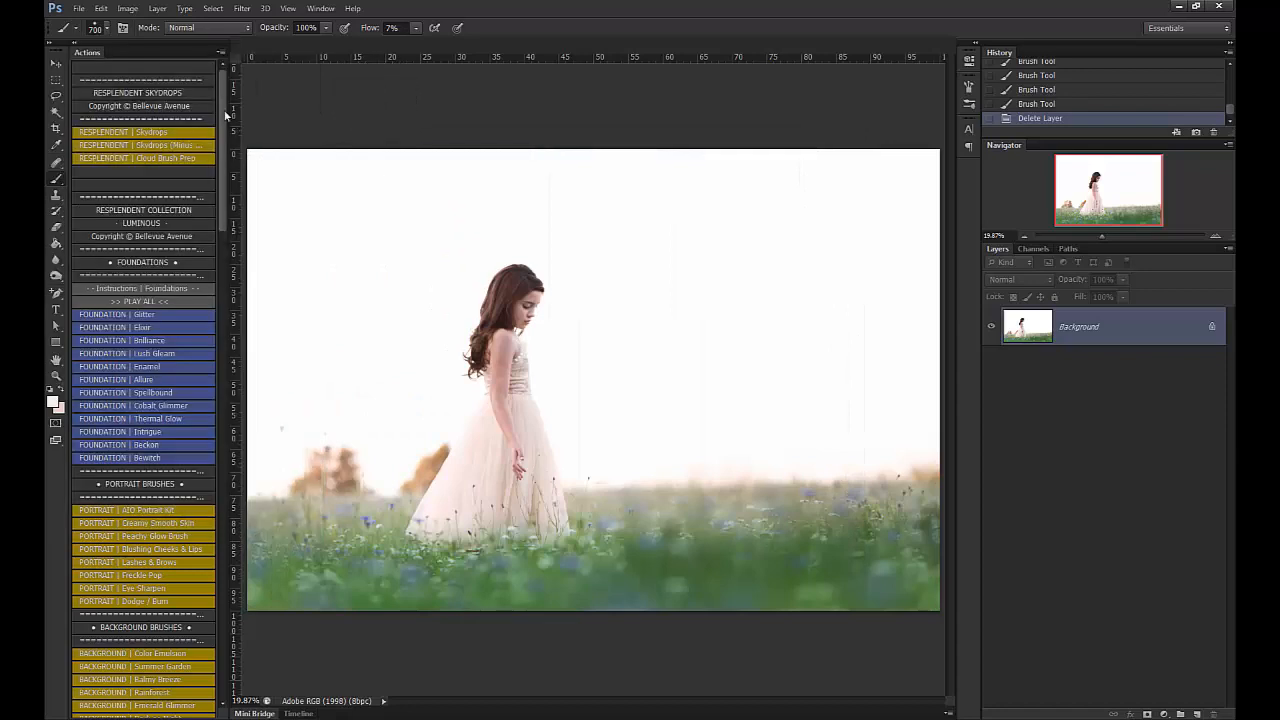
pyautogui.click(138, 159)
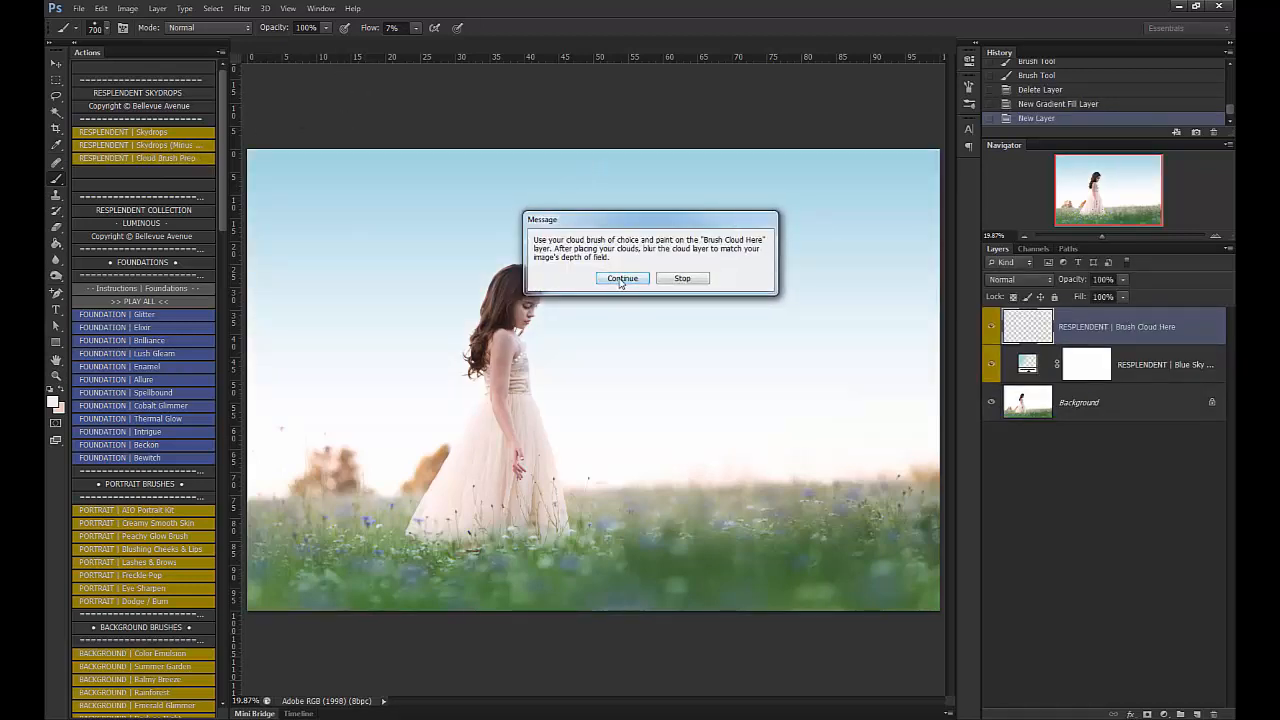
pyautogui.click(621, 280)
# Mask the blue sky gradient off the girl by painting black on its layer mask with a 300 px brush at 100% flow.
pyautogui.click(1088, 365)
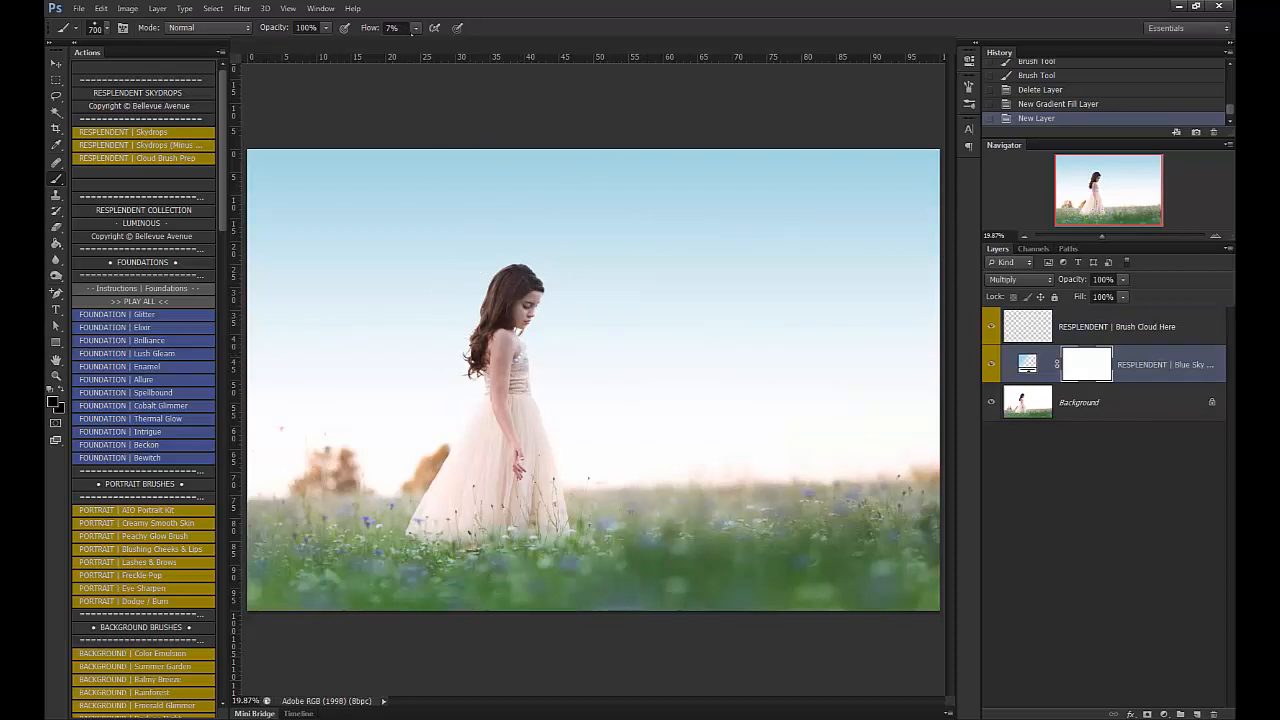
pyautogui.moveTo(370, 28); pyautogui.dragTo(465, 29)
pyautogui.press('[')
pyautogui.press('[')
pyautogui.press('[')
pyautogui.press('[')
pyautogui.moveTo(488, 520); pyautogui.dragTo(487, 480)
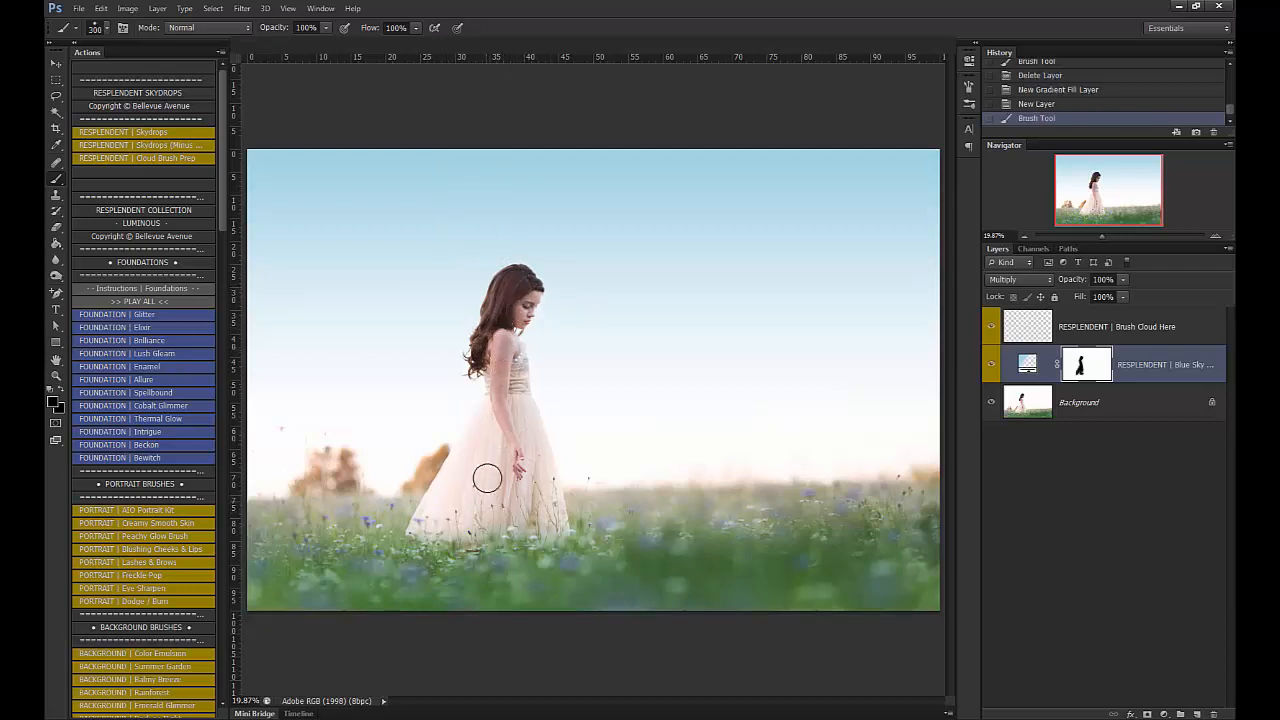
# Make the Brush Cloud Here layer active with white as the foreground colour and choose the 4182 px cloud brush.
pyautogui.click(1070, 336)
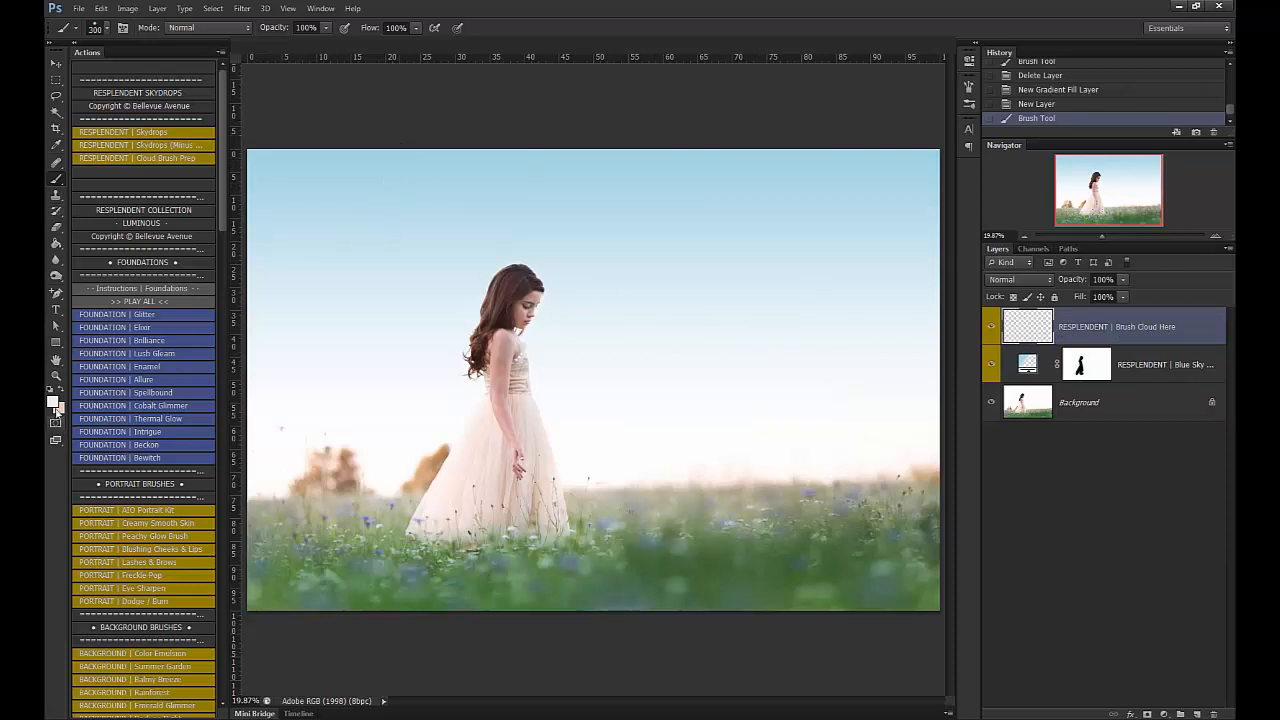
pyautogui.click(52, 402)
pyautogui.moveTo(692, 486); pyautogui.dragTo(693, 481)
pyautogui.click(986, 465)
pyautogui.click(104, 28)
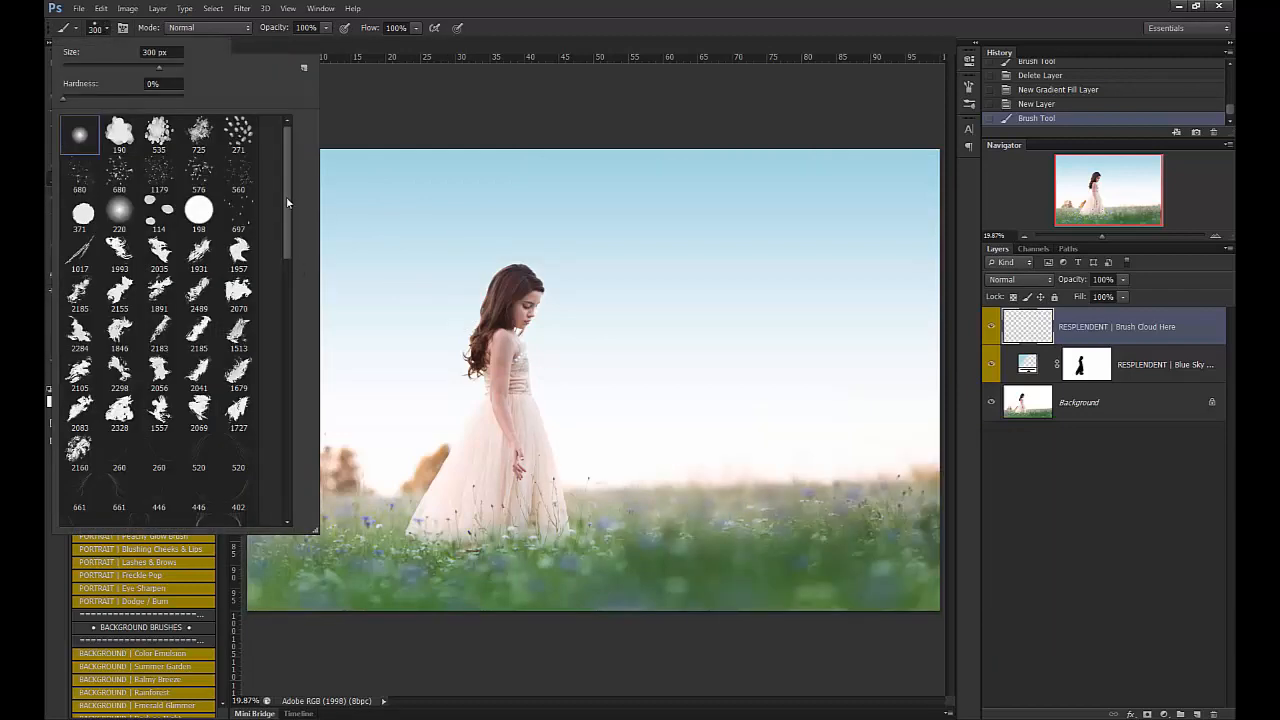
pyautogui.moveTo(287, 203); pyautogui.dragTo(288, 490)
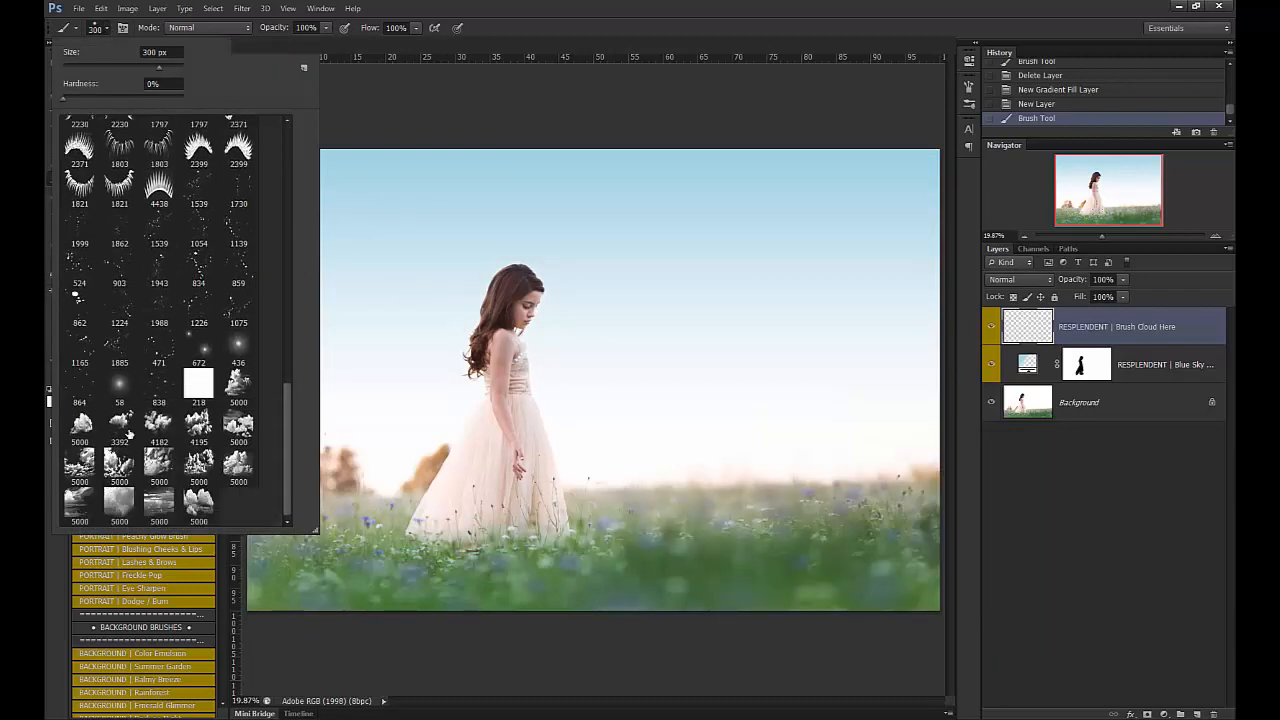
pyautogui.click(159, 422)
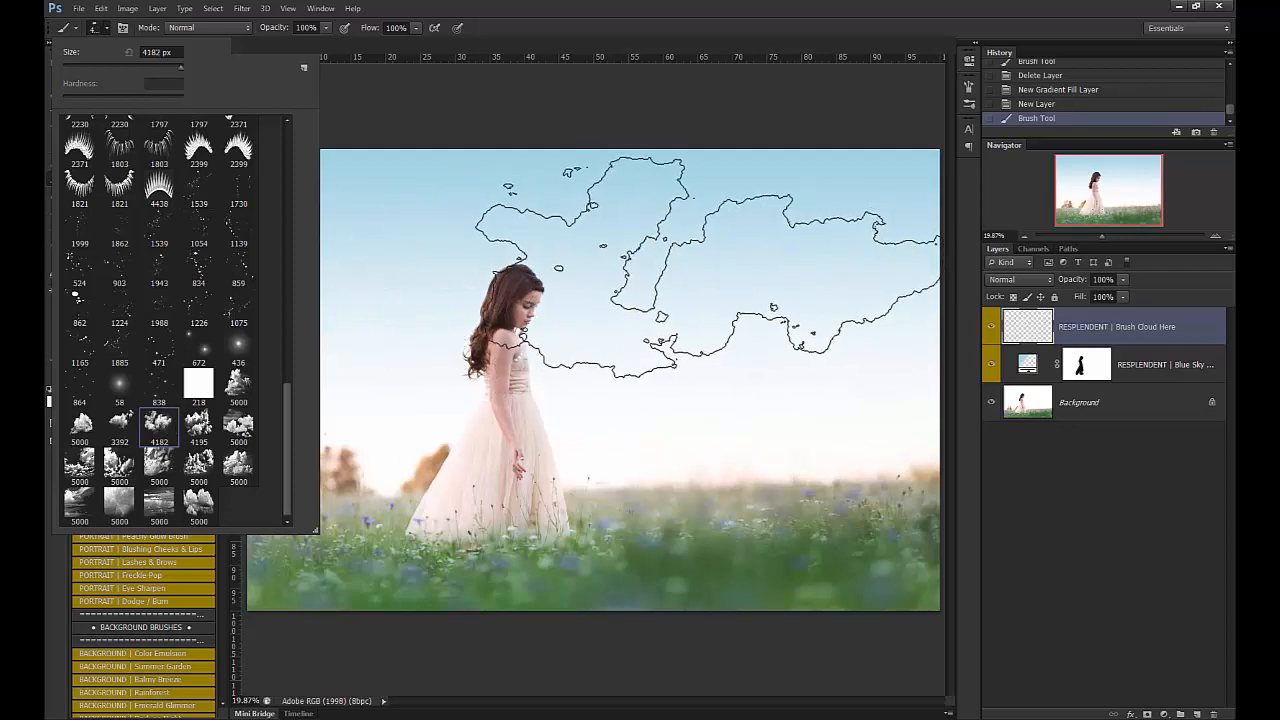
pyautogui.click(740, 31)
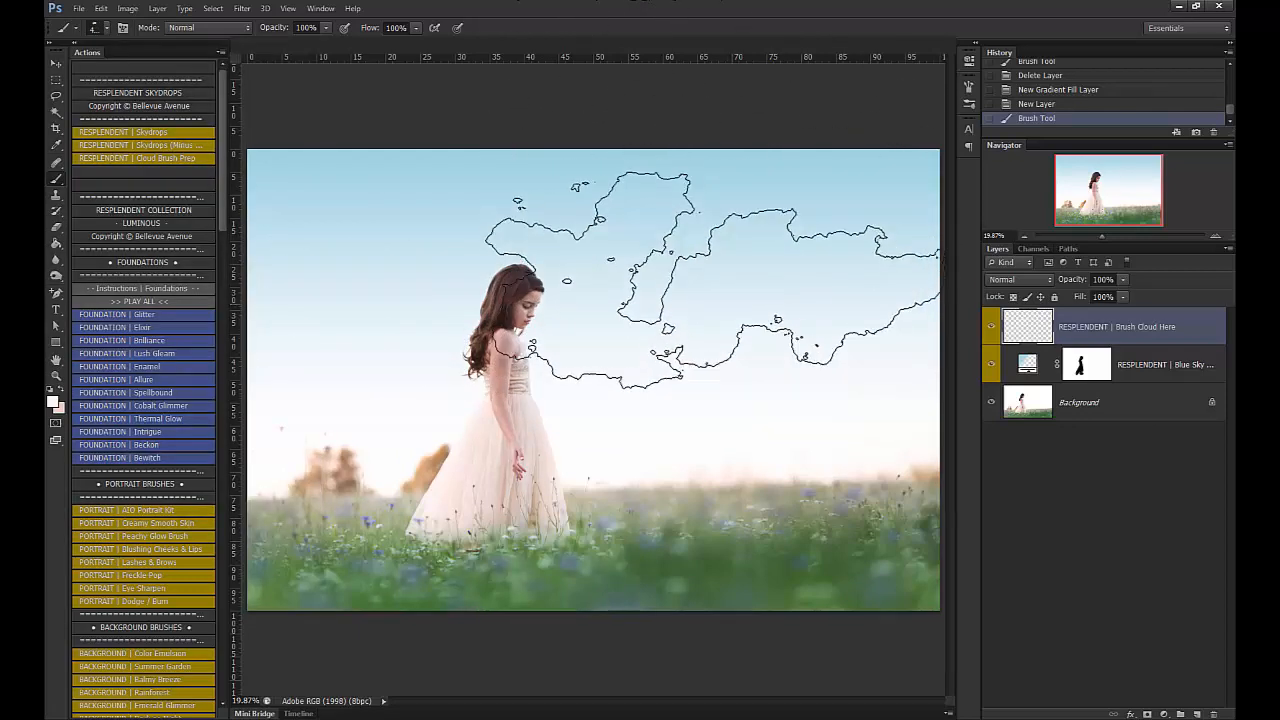
# Reduce the cloud brush to 3600 px and stamp a white cloud in the sky to the right of the girl.
pyautogui.press('[')
pyautogui.press('[')
pyautogui.press('[')
pyautogui.press('[')
pyautogui.press('[')
pyautogui.press('[')
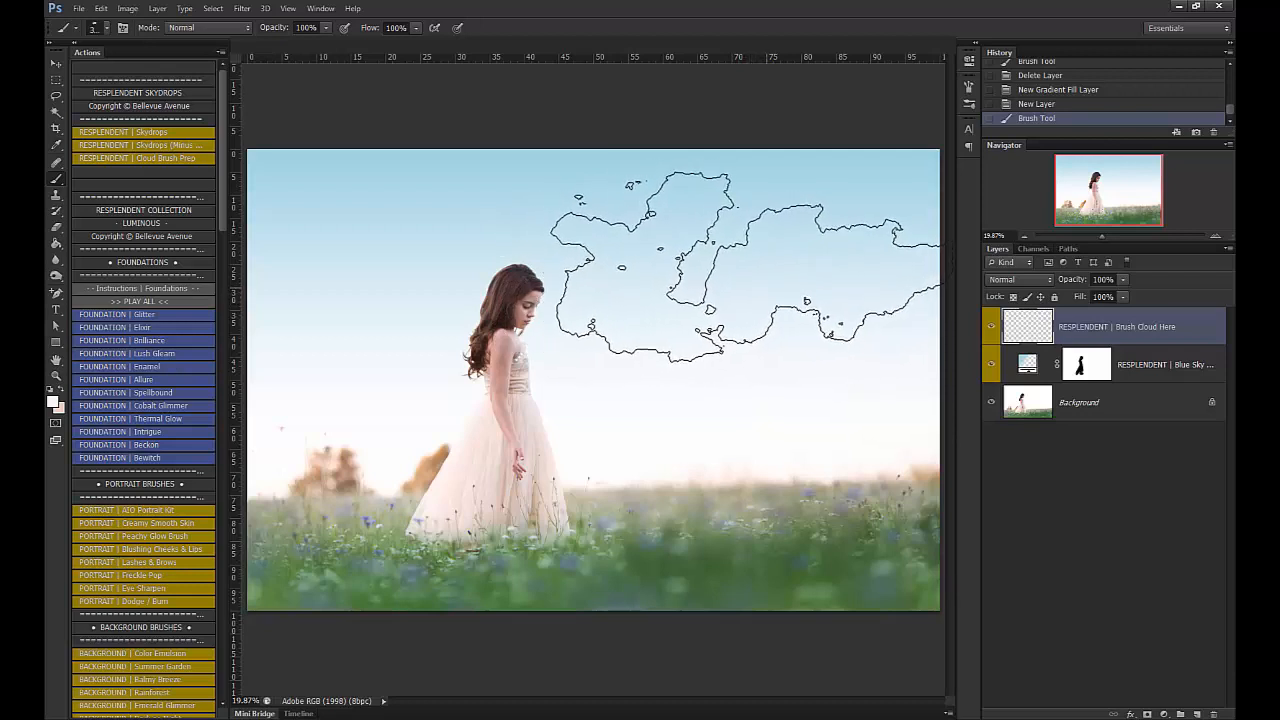
pyautogui.click(745, 267)
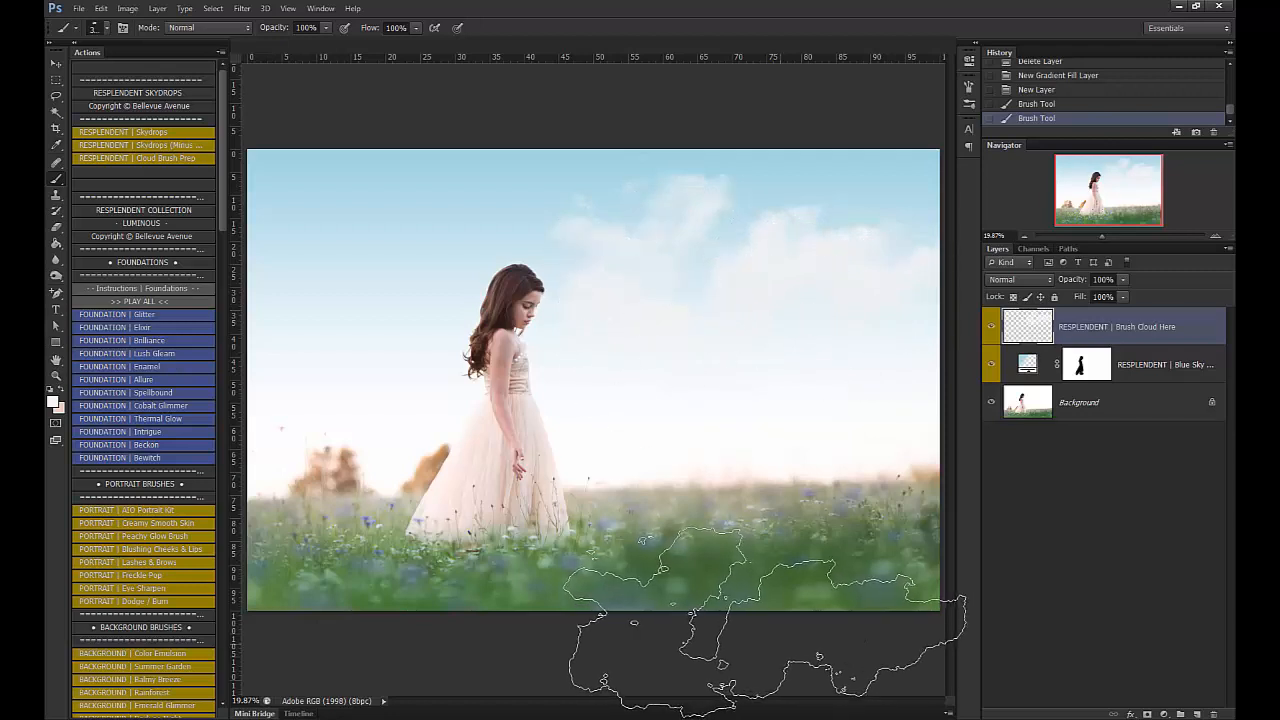
# Choose the 3392 px cloud brush and stamp a second white cloud in the sky to the left of the girl.
pyautogui.click(108, 29)
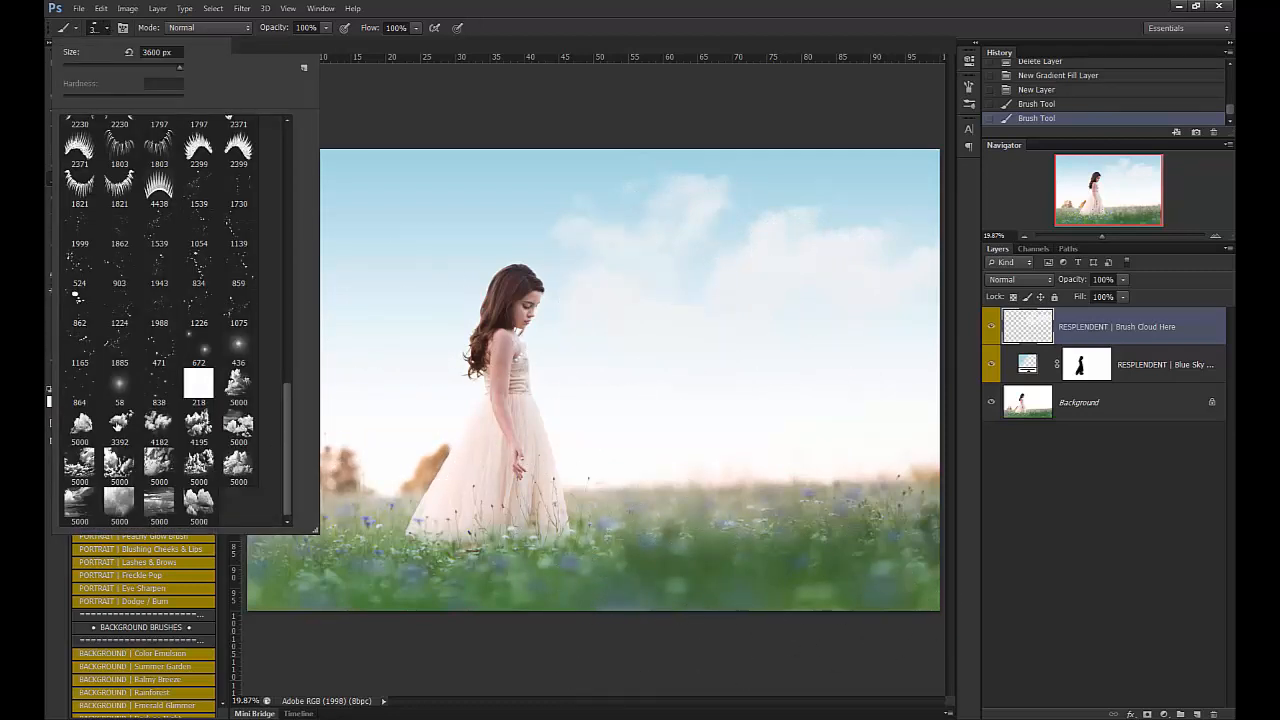
pyautogui.click(117, 427)
pyautogui.click(563, 34)
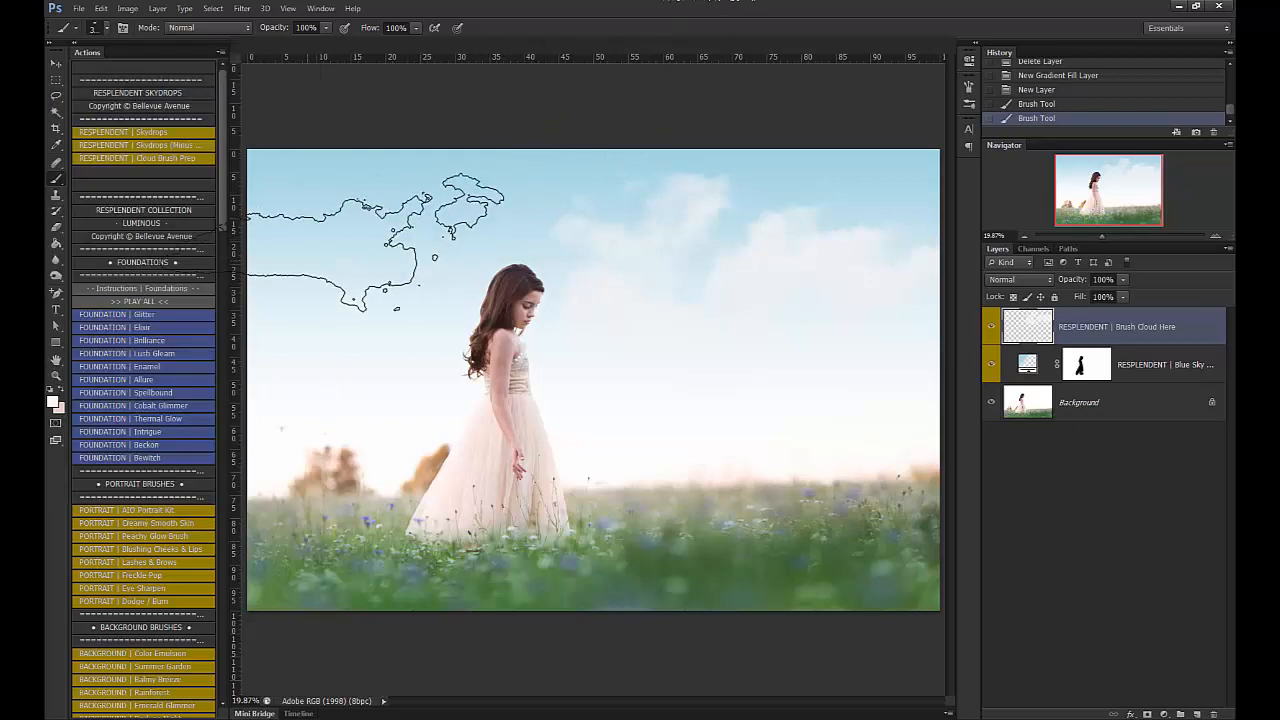
pyautogui.click(345, 250)
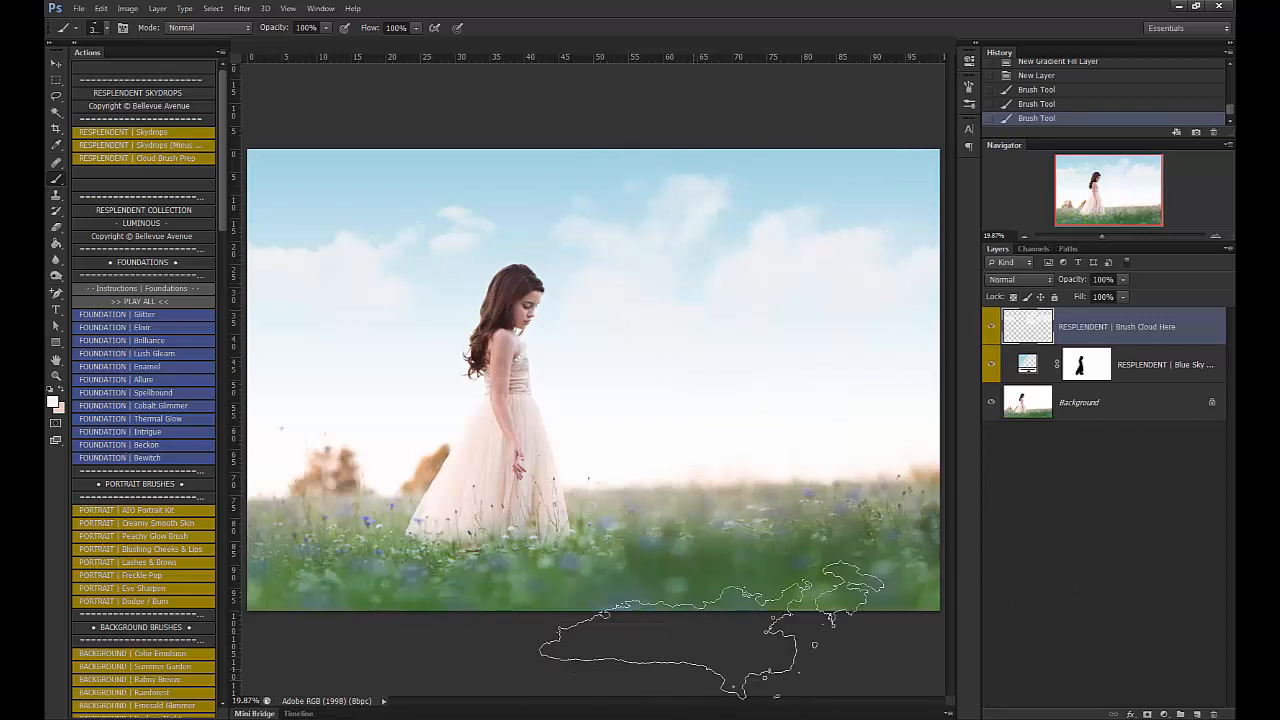
# Soften the Brush Cloud Here layer with a slight Gaussian Blur, and compare the result with the Background shown alone.
pyautogui.click(56, 63)
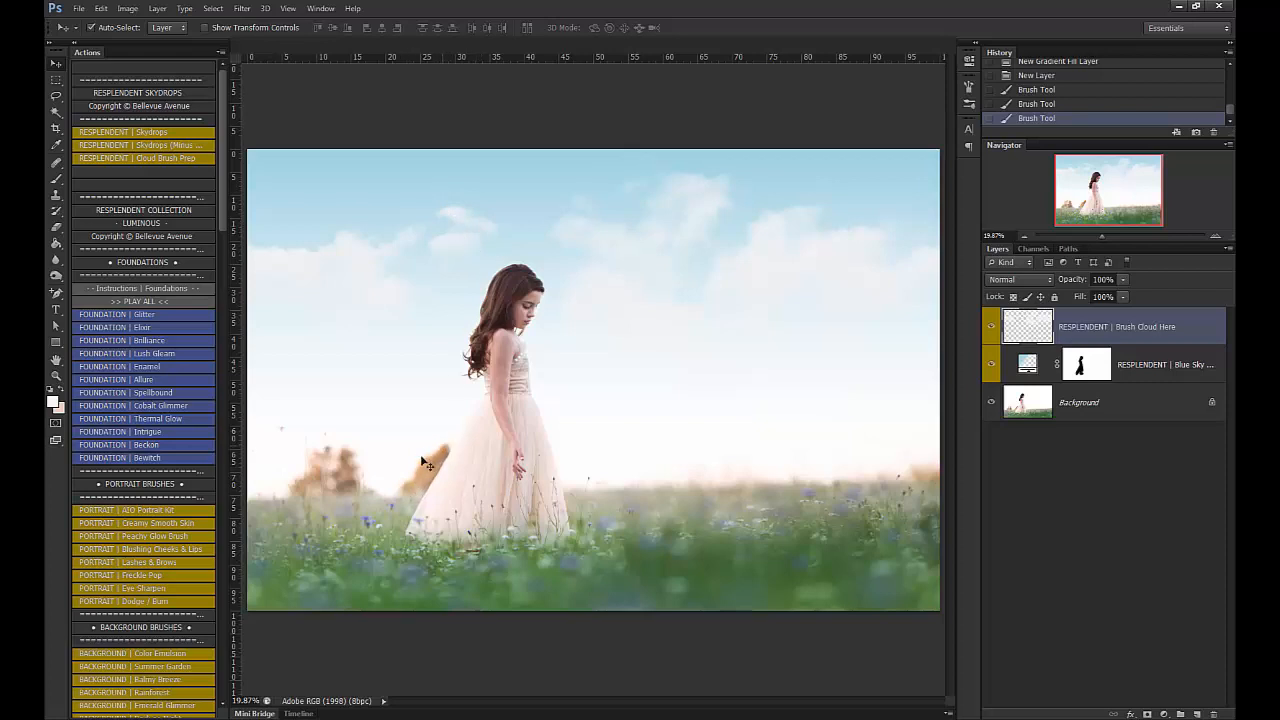
pyautogui.click(243, 9)
pyautogui.moveTo(330, 136)
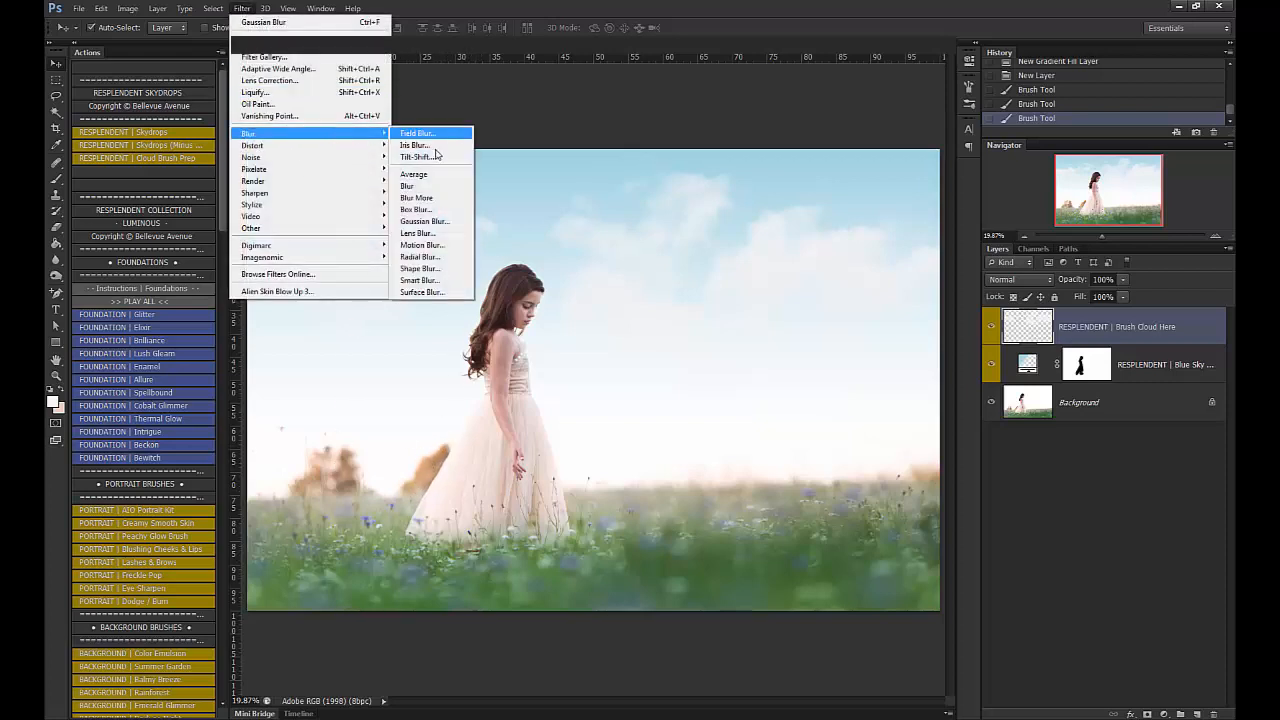
pyautogui.click(430, 219)
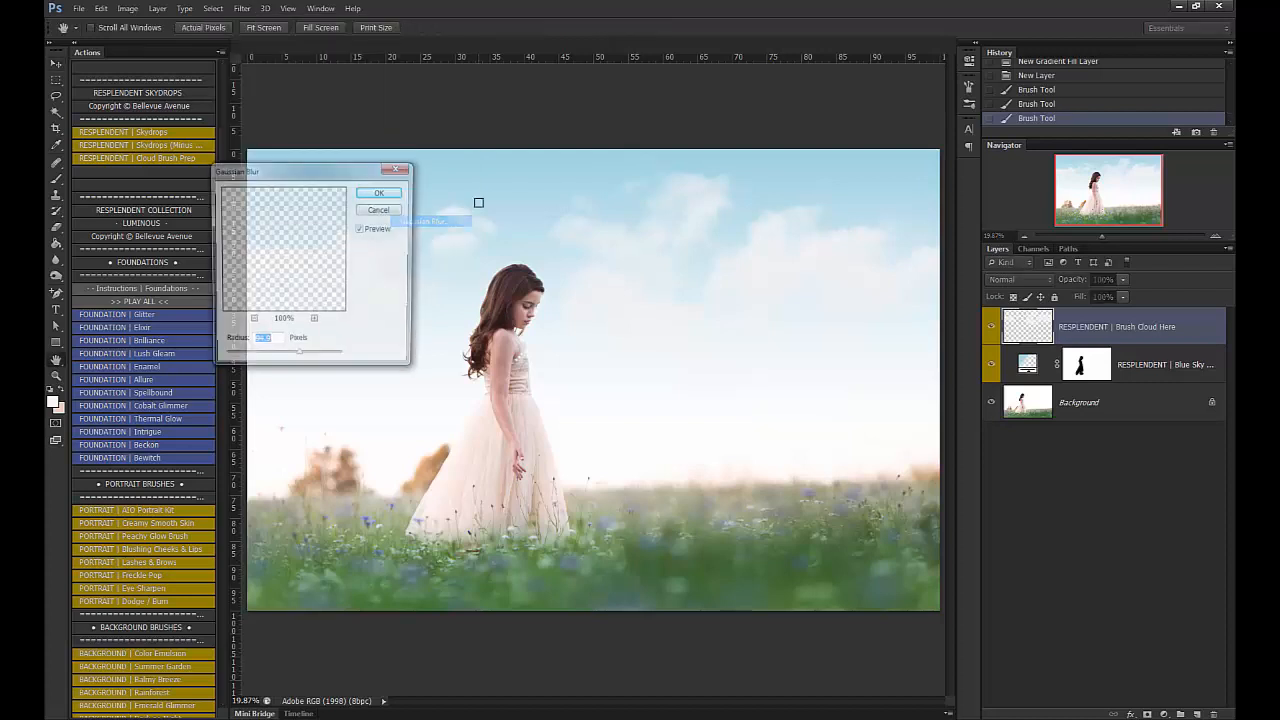
pyautogui.click(250, 358)
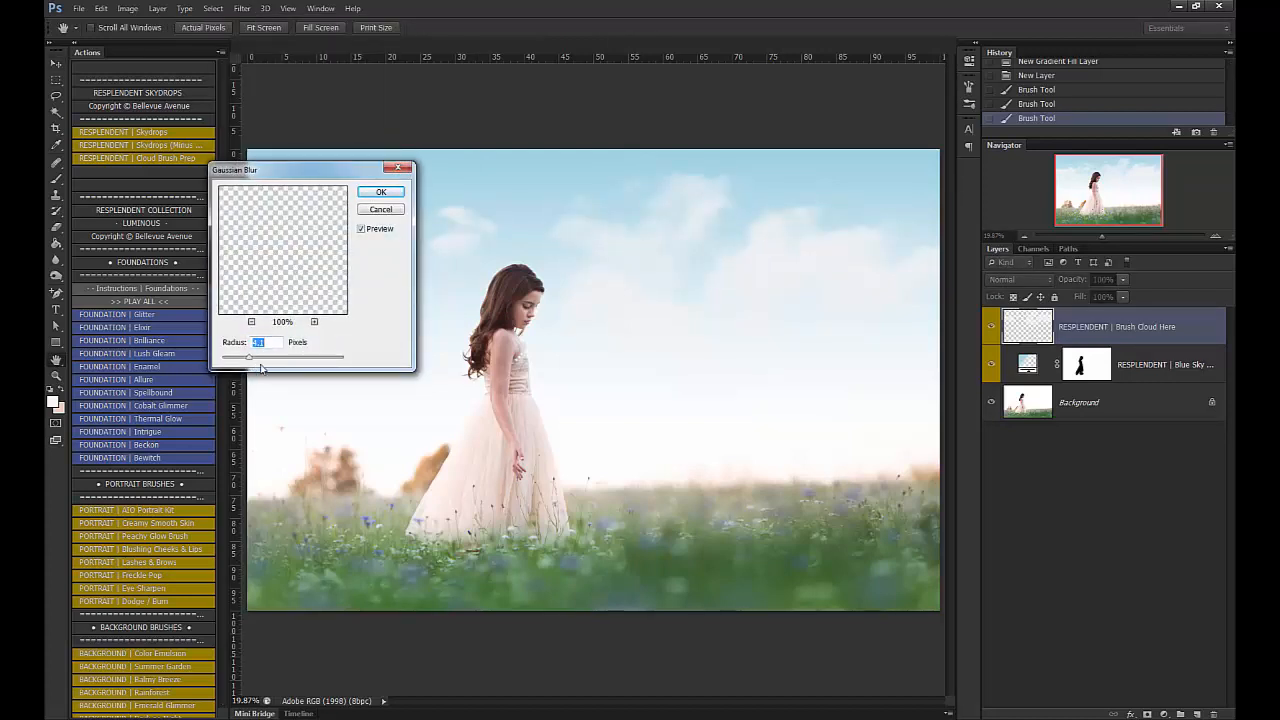
pyautogui.moveTo(259, 363); pyautogui.dragTo(267, 364)
pyautogui.click(382, 190)
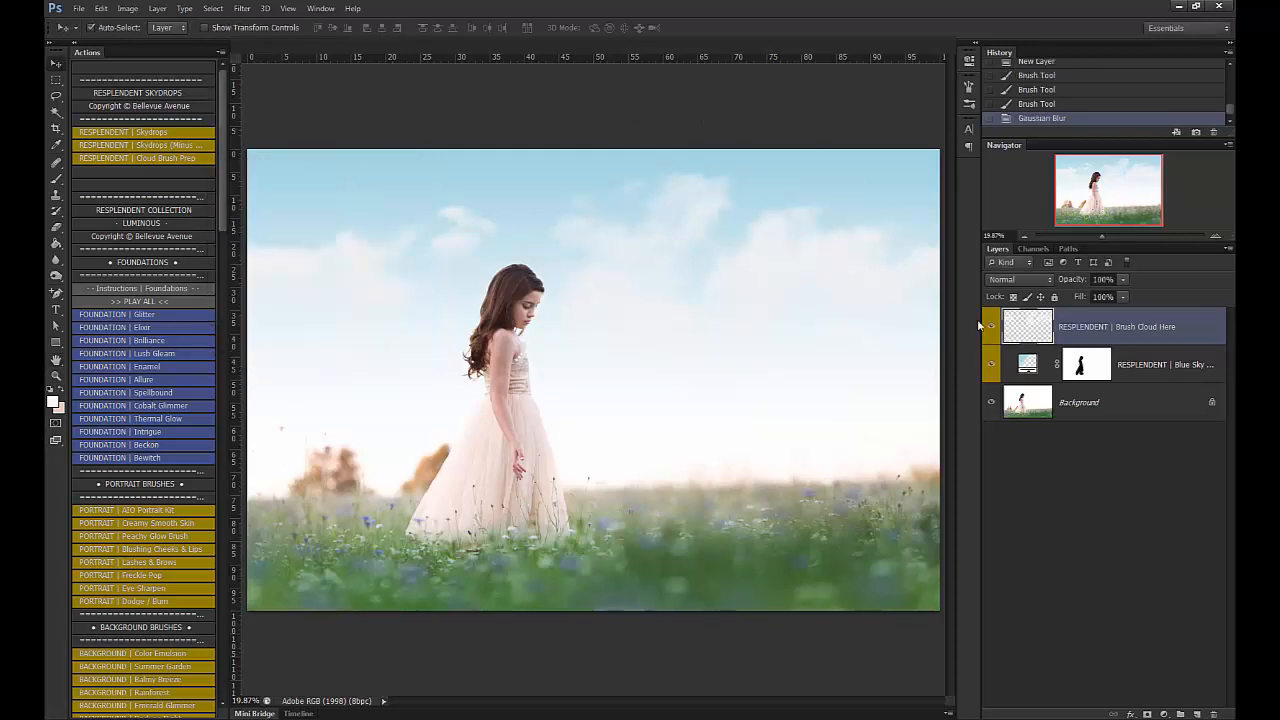
pyautogui.keyDown('alt'); pyautogui.click(992, 404); pyautogui.keyUp('alt')
pyautogui.keyDown('alt'); pyautogui.click(993, 406); pyautogui.keyUp('alt')
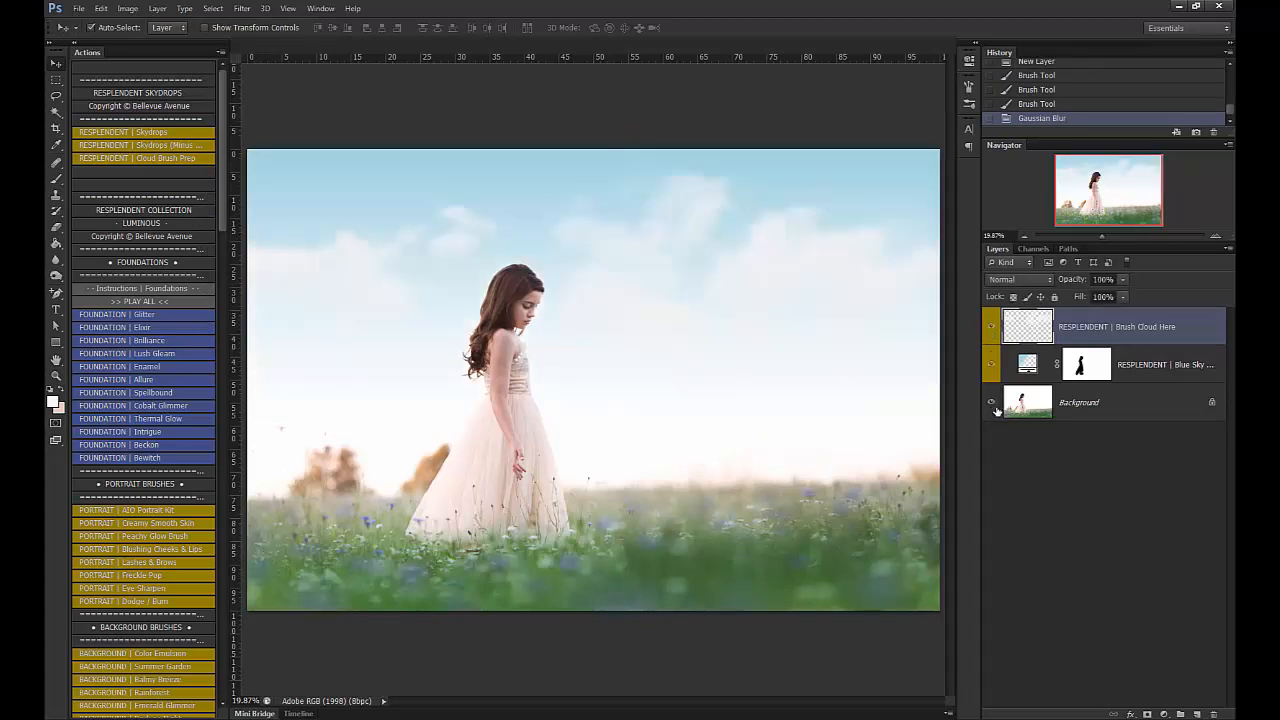